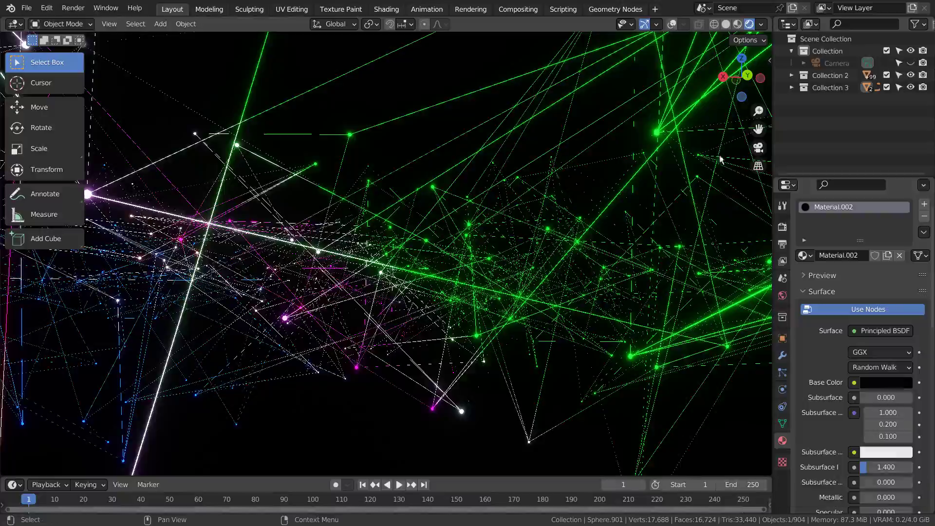
Step: Render the finished network scene from the camera to examine it, and close the render
{"action": "middle_click_drag", "start_coordinate": [517, 270], "coordinate": [443, 275]}
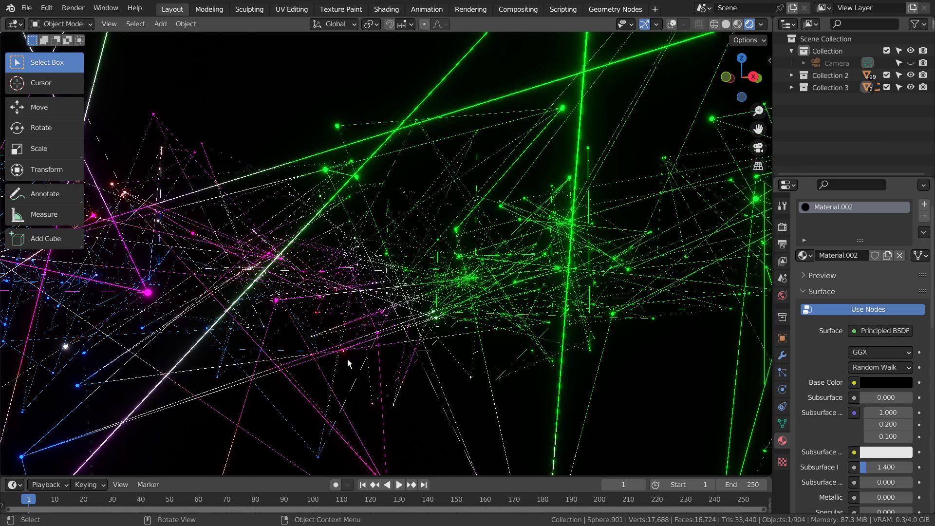
{"action": "key", "text": "F12"}
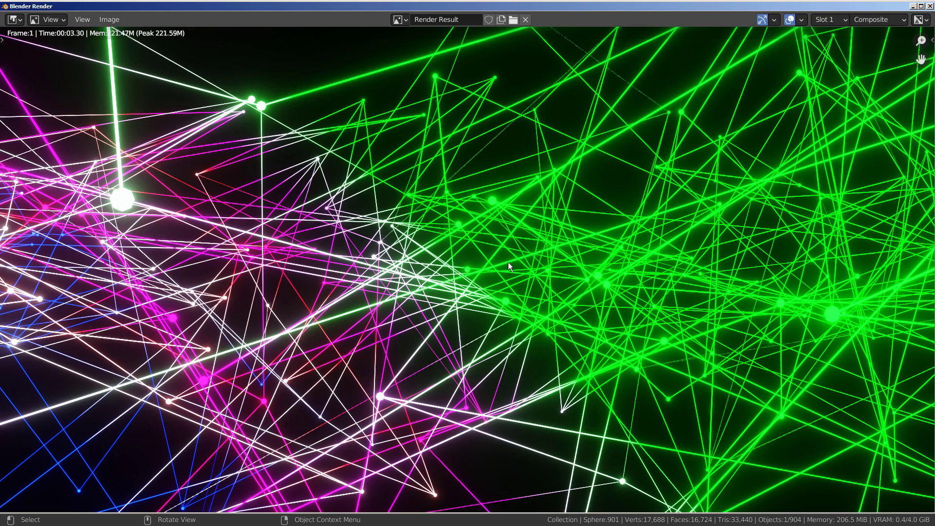
{"action": "left_click", "coordinate": [930, 6]}
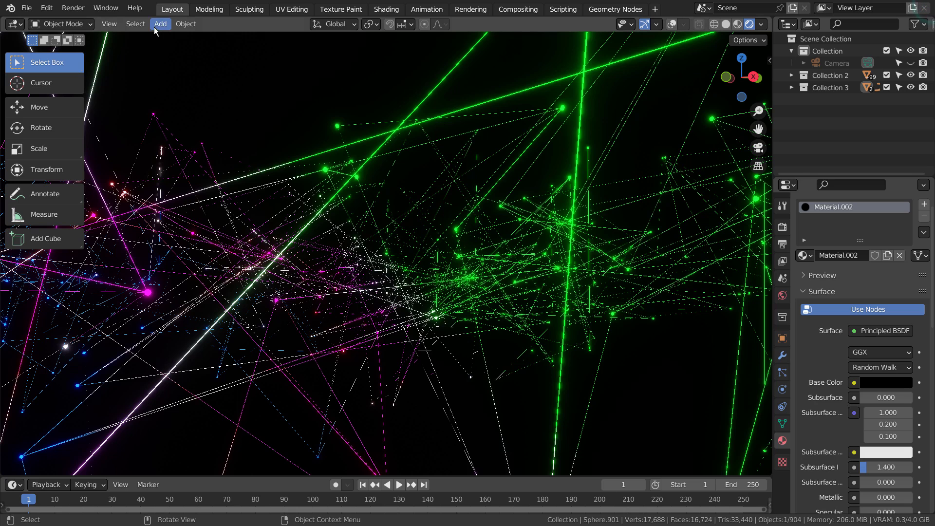
Step: Make a viewport render image of the network scene, examine its lines up close, and close it
{"action": "left_click", "coordinate": [114, 24]}
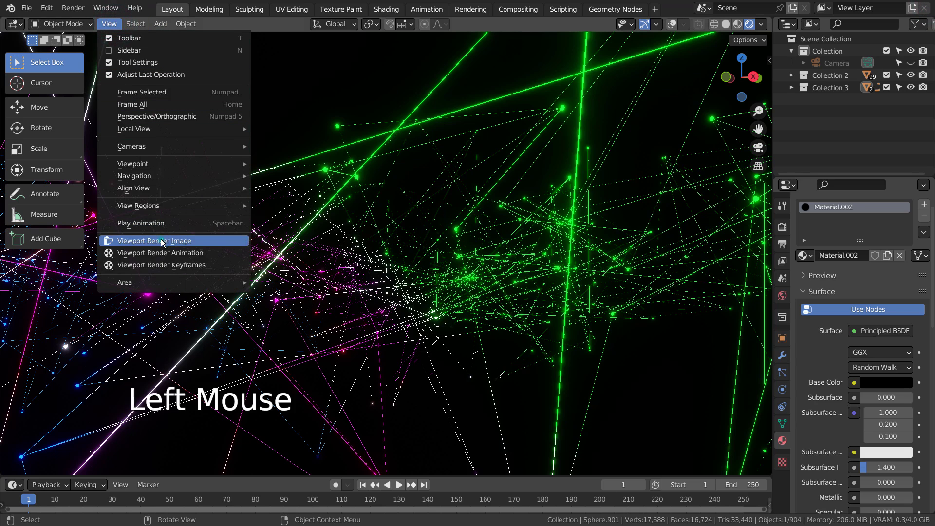
{"action": "left_click", "coordinate": [146, 242]}
{"action": "scroll", "coordinate": [304, 285], "scroll_direction": "up", "scroll_amount": 6}
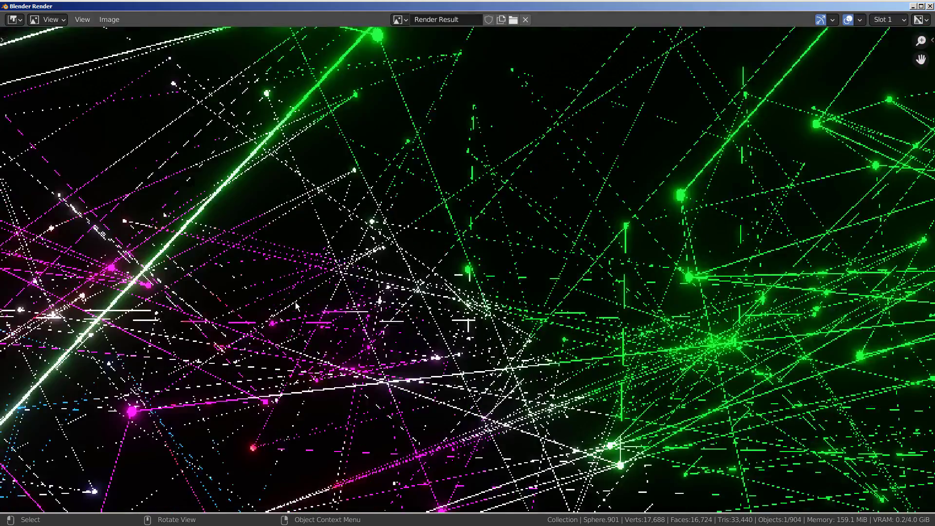
{"action": "scroll", "coordinate": [296, 305], "scroll_direction": "down", "scroll_amount": 8}
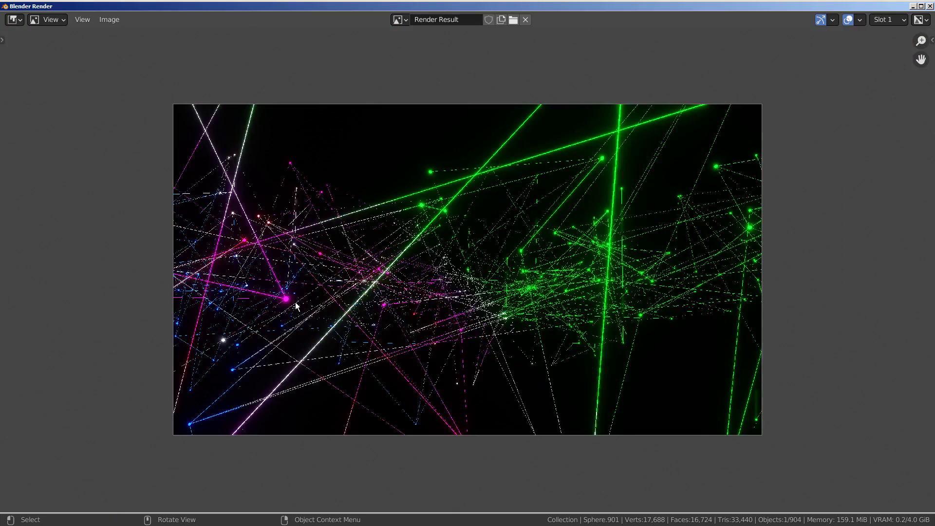
{"action": "scroll", "coordinate": [296, 305], "scroll_direction": "up", "scroll_amount": 3}
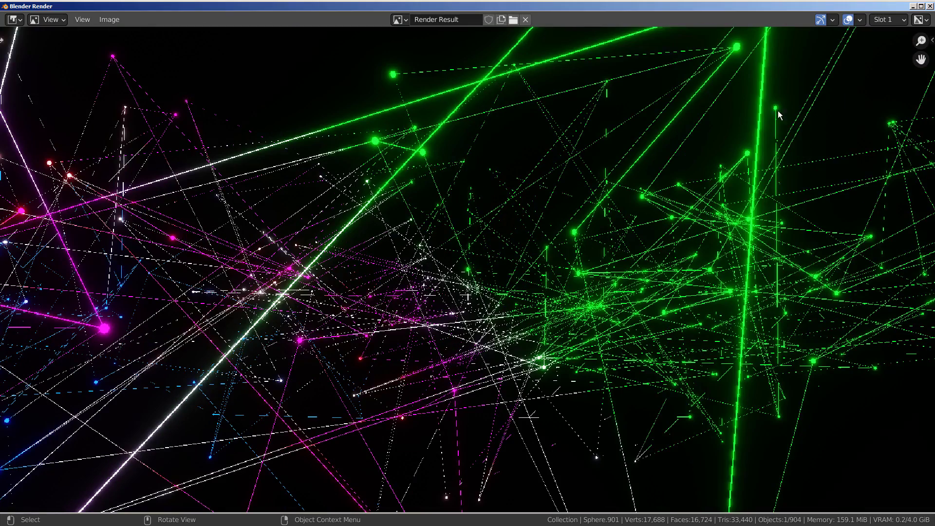
{"action": "left_click", "coordinate": [930, 7]}
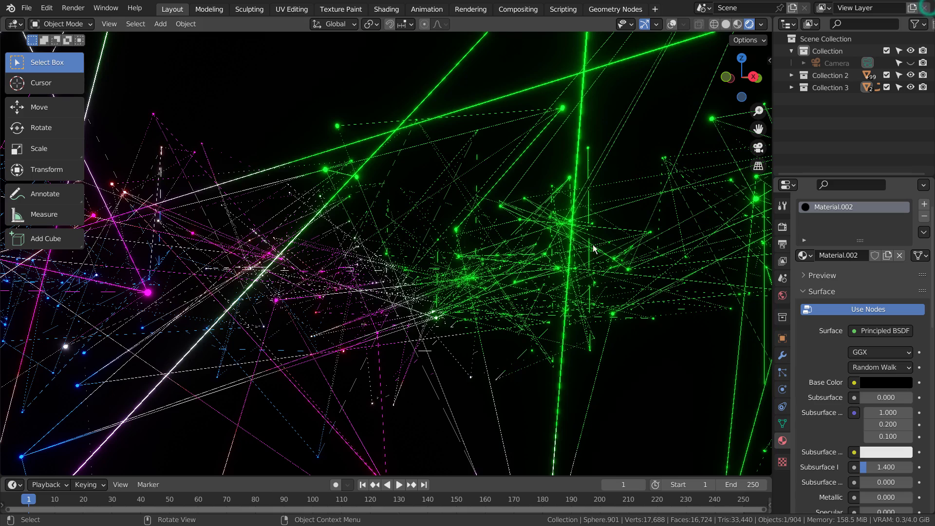
Step: Exclude Collection 3 and Collection 2 from the view layer to clear the scene
{"action": "left_click", "coordinate": [407, 334]}
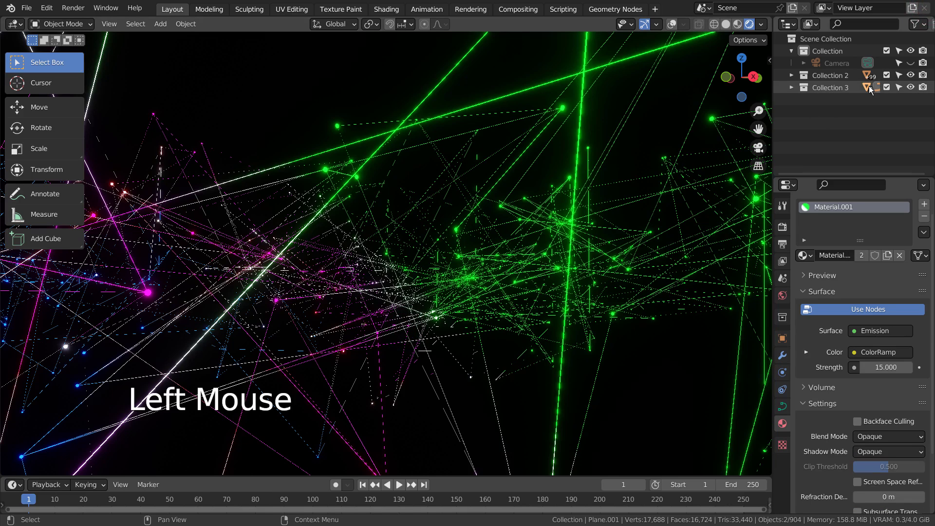
{"action": "left_click", "coordinate": [886, 87]}
{"action": "left_click", "coordinate": [886, 75]}
{"action": "middle_click_drag", "start_coordinate": [603, 226], "coordinate": [662, 99]}
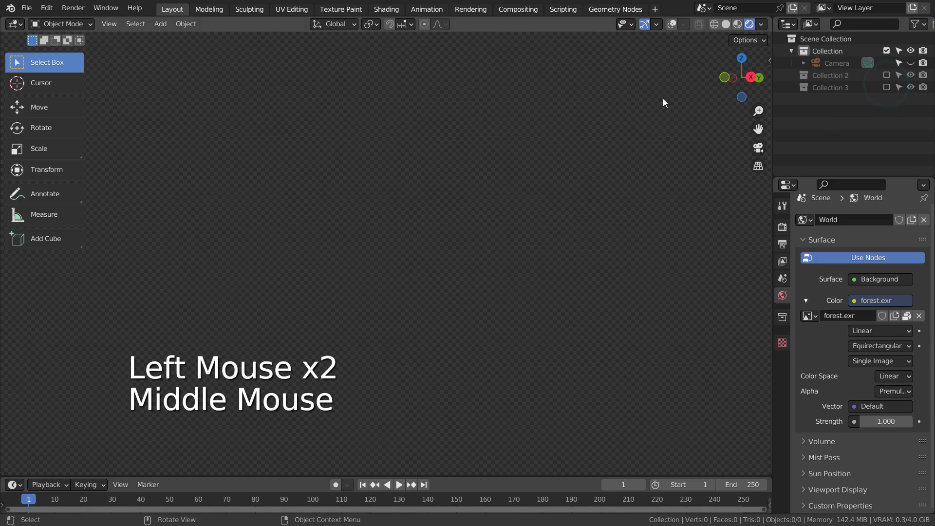
Step: Turn on the viewport overlays and switch the viewport to solid shading
{"action": "left_click", "coordinate": [672, 25]}
{"action": "left_click", "coordinate": [618, 165]}
{"action": "middle_click_drag", "start_coordinate": [618, 166], "coordinate": [690, 48]}
{"action": "left_click", "coordinate": [725, 24]}
{"action": "middle_click_drag", "start_coordinate": [655, 77], "coordinate": [428, 290]}
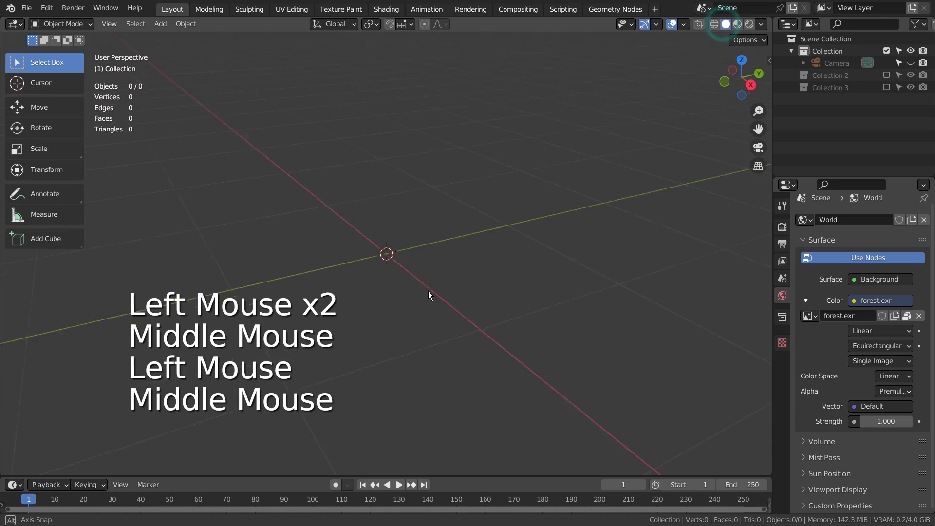
Step: Add a plane mesh at the world origin
{"action": "scroll", "coordinate": [440, 291], "scroll_direction": "down", "scroll_amount": 1}
{"action": "key", "text": "shift+a"}
{"action": "mouse_move", "coordinate": [436, 268]}
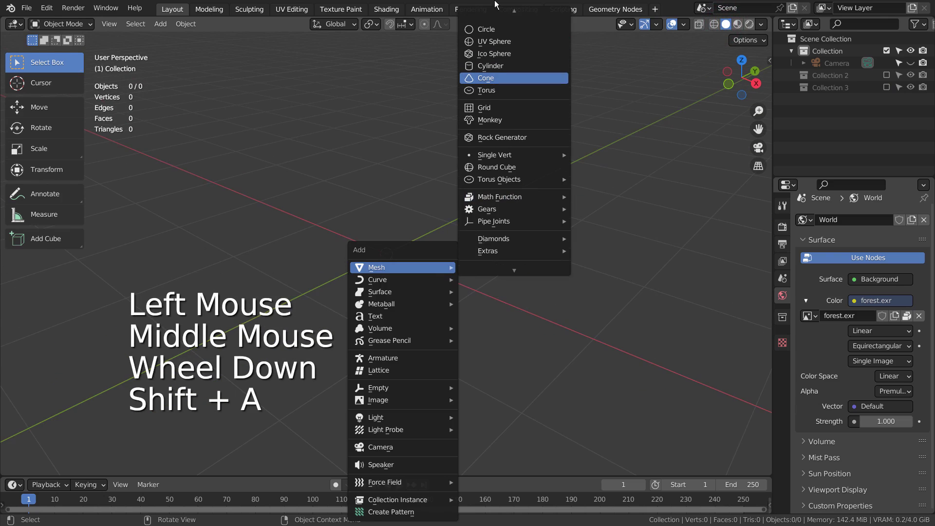
{"action": "left_click", "coordinate": [496, 17]}
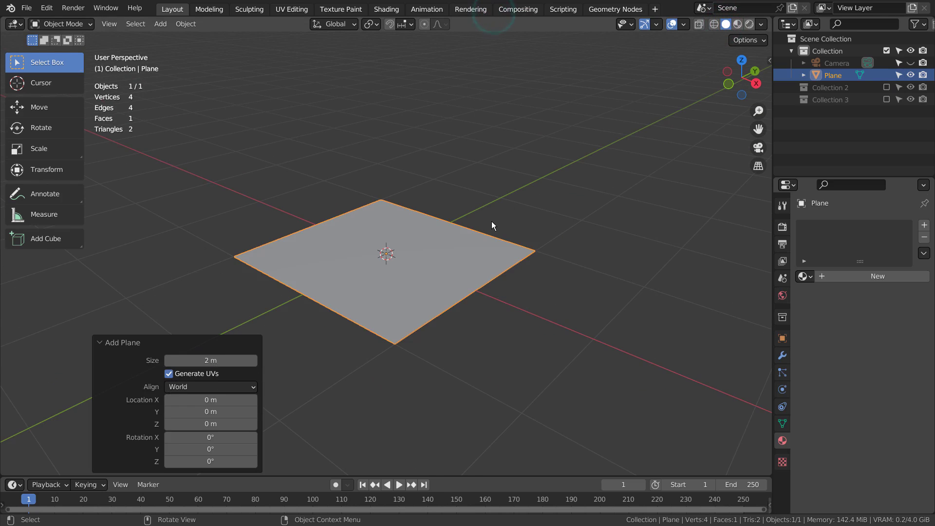
Step: Subdivide the plane in Edit Mode with 15 cuts
{"action": "key", "text": "Tab"}
{"action": "right_click", "coordinate": [430, 279]}
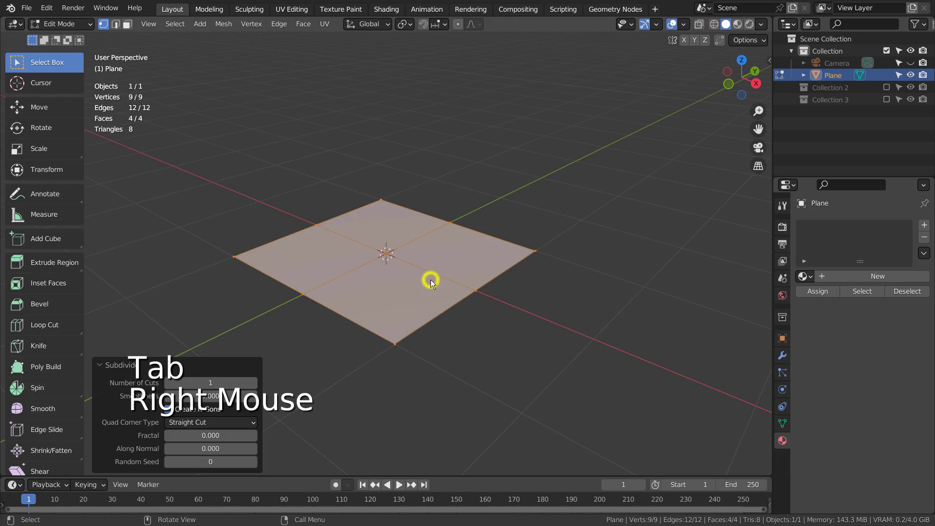
{"action": "left_click", "coordinate": [218, 381]}
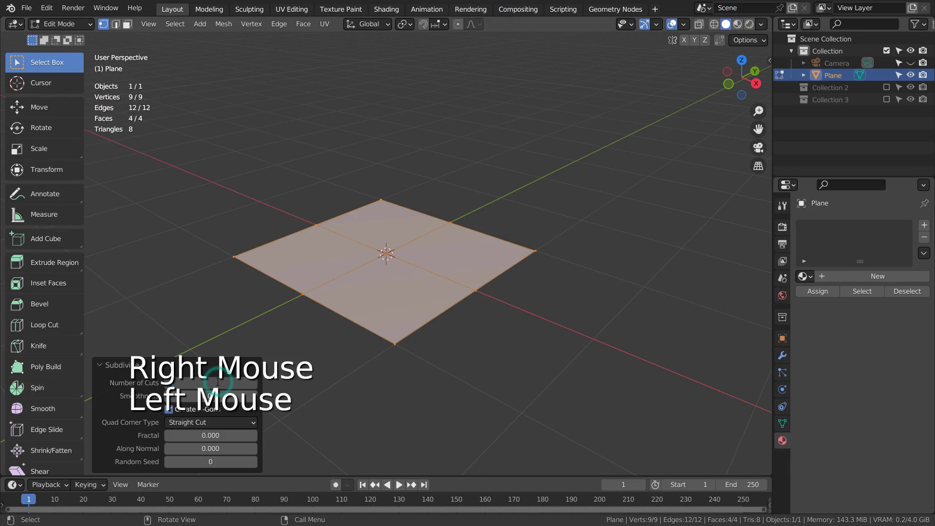
{"action": "key", "text": "BackSpace"}
{"action": "key", "text": "Return"}
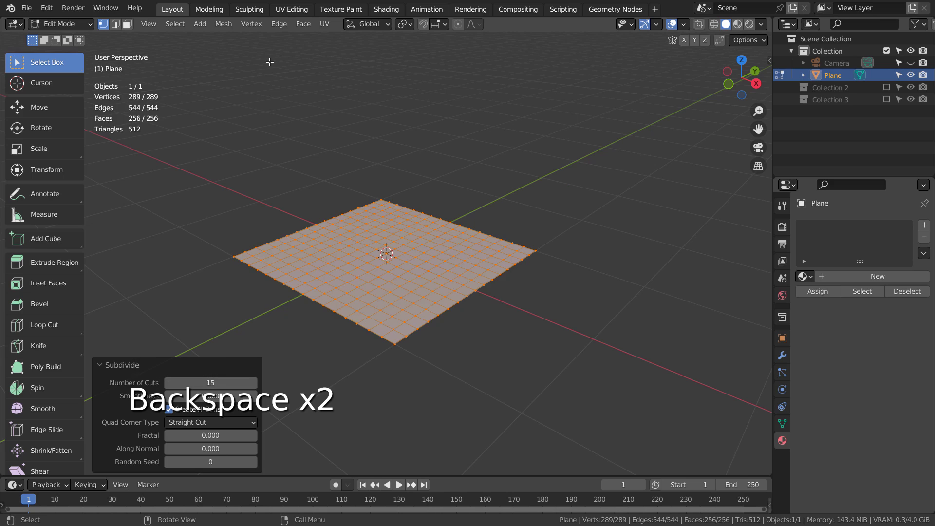
Step: Randomize the whole subdivided plane in face select mode with an amount of 0.97 m
{"action": "key", "text": "3"}
{"action": "left_click", "coordinate": [221, 24]}
{"action": "mouse_move", "coordinate": [224, 39]}
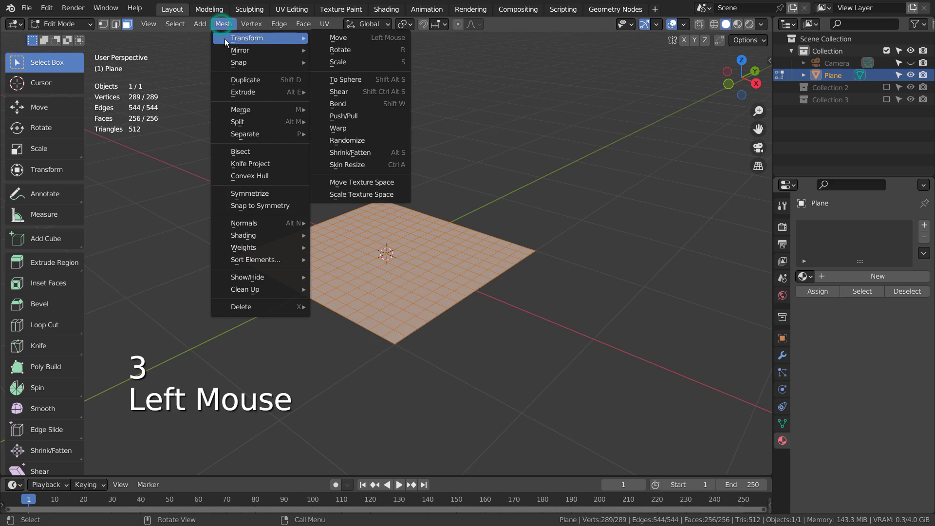
{"action": "left_click", "coordinate": [338, 140]}
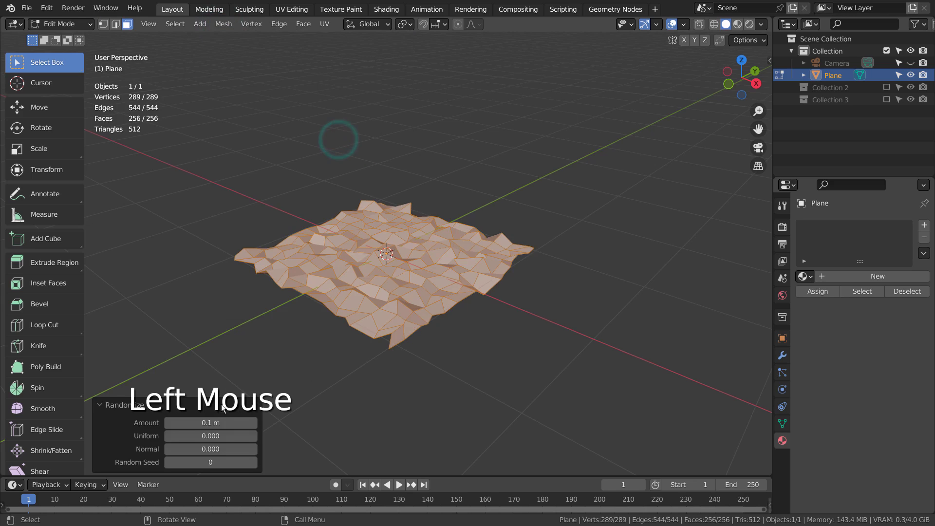
{"action": "left_click_drag", "start_coordinate": [209, 422], "coordinate": [252, 422]}
{"action": "middle_click_drag", "start_coordinate": [321, 387], "coordinate": [426, 238]}
Step: Delete only the faces of the randomized plane, keeping its edges and vertices, and return to Object Mode
{"action": "key", "text": "x"}
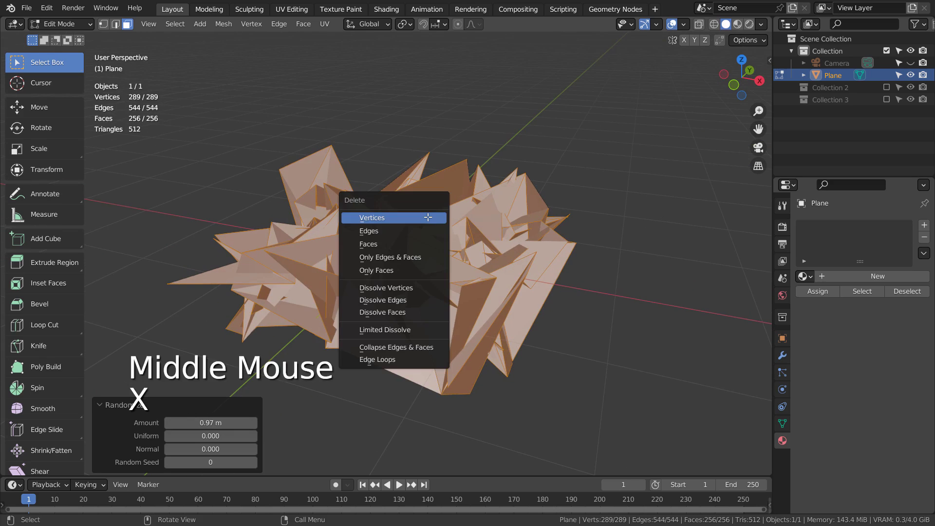
{"action": "left_click", "coordinate": [410, 270]}
{"action": "scroll", "coordinate": [453, 295], "scroll_direction": "up", "scroll_amount": 3}
{"action": "middle_click_drag", "start_coordinate": [449, 298], "coordinate": [590, 284]}
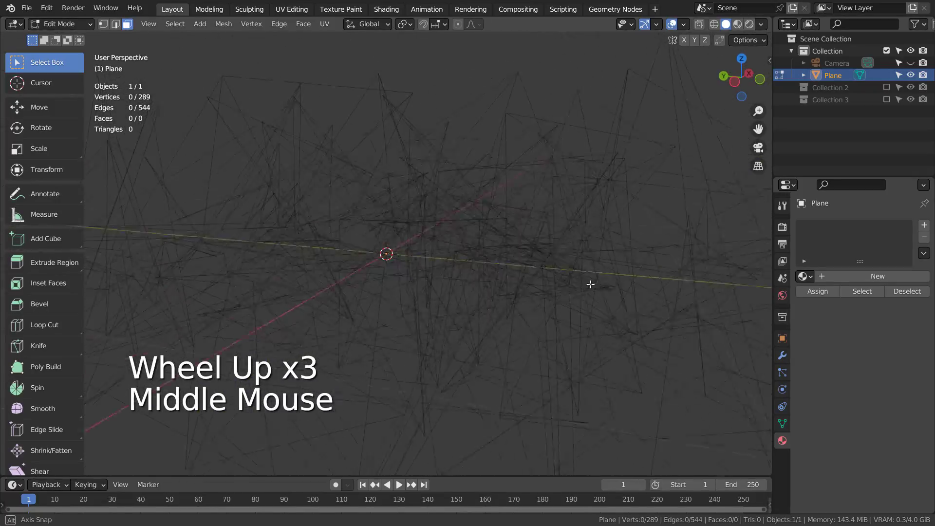
{"action": "key", "text": "Tab"}
{"action": "middle_click_drag", "start_coordinate": [536, 215], "coordinate": [484, 253]}
{"action": "scroll", "coordinate": [485, 253], "scroll_direction": "down", "scroll_amount": 2}
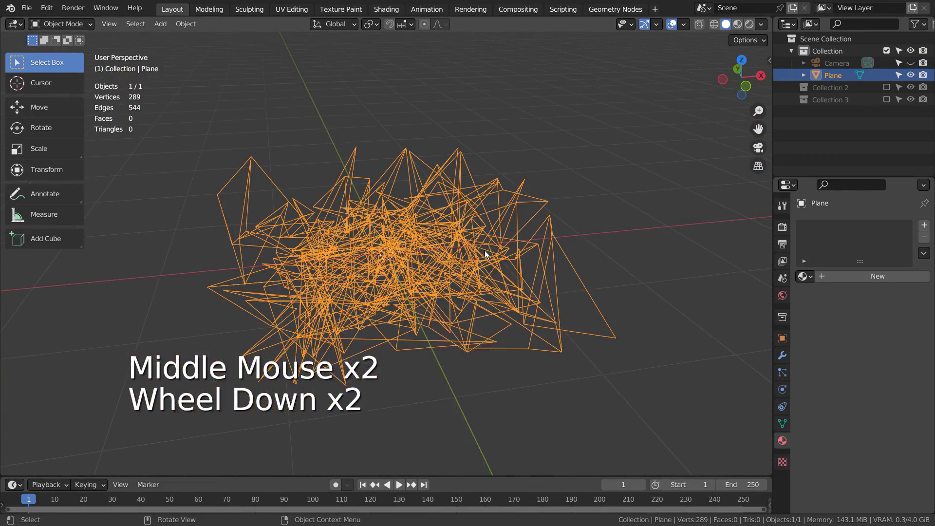
{"action": "key", "text": "shift+a"}
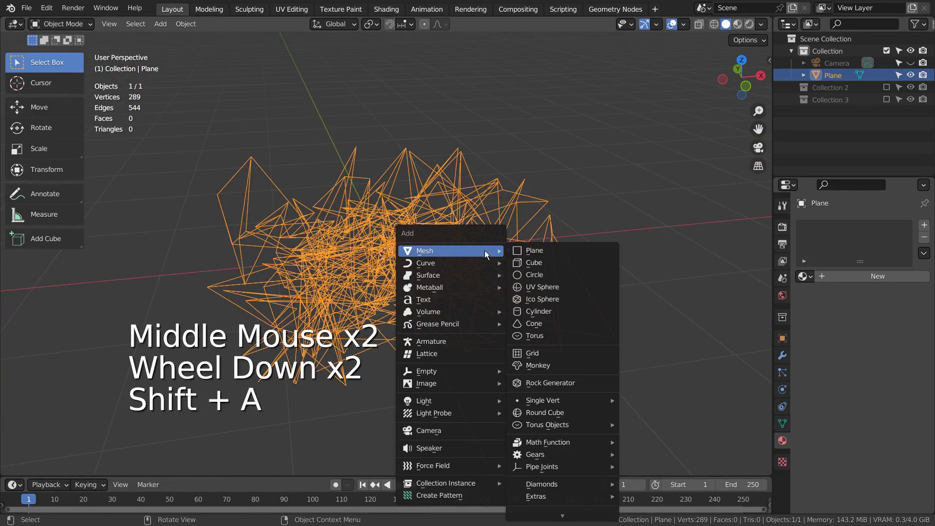
{"action": "left_click", "coordinate": [548, 300]}
{"action": "key", "text": "s"}
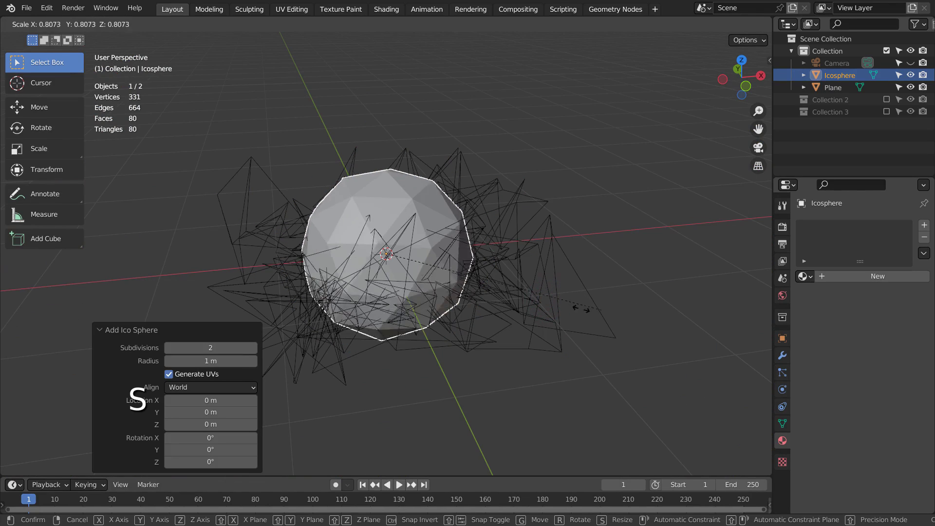
{"action": "left_click", "coordinate": [434, 278]}
{"action": "key", "text": "x"}
{"action": "left_click", "coordinate": [434, 278]}
Step: Add a UV sphere with 3 segments and 3 rings, and scale it down to 0.053
{"action": "key", "text": "shift+a"}
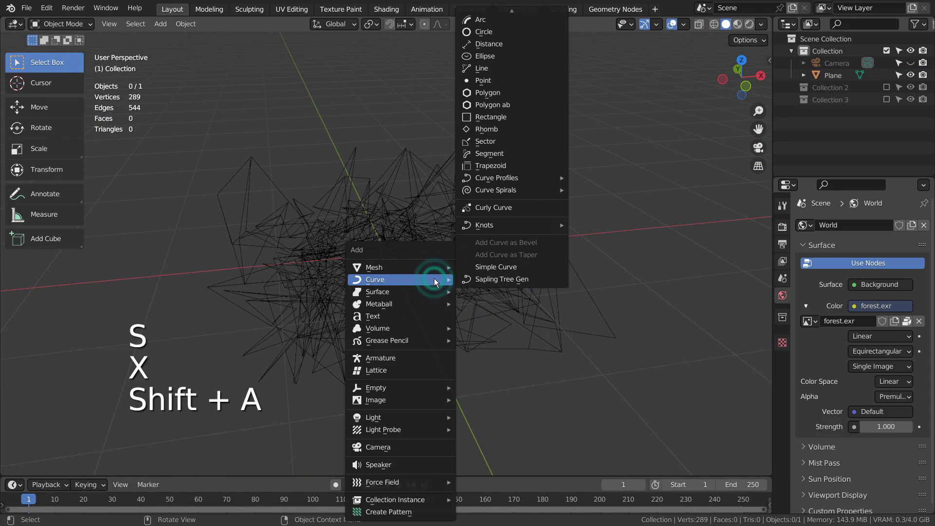
{"action": "mouse_move", "coordinate": [433, 268]}
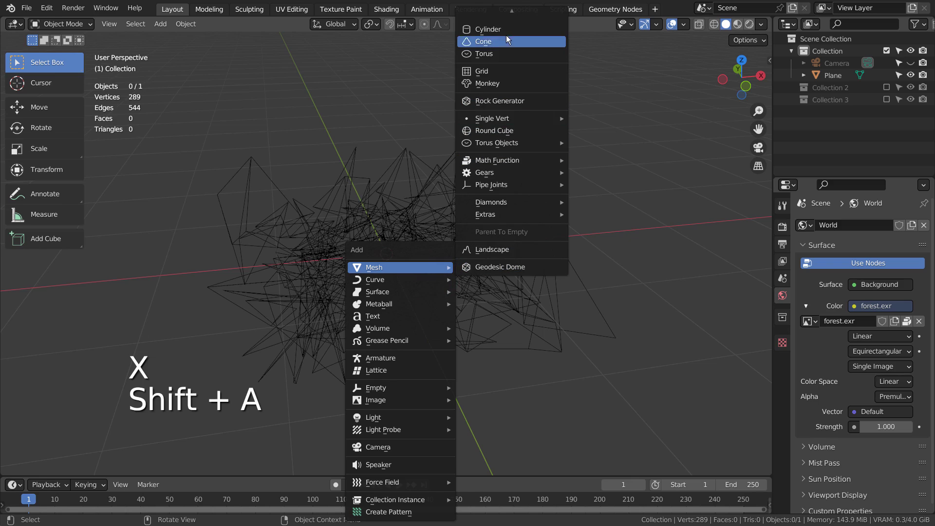
{"action": "mouse_move", "coordinate": [507, 4]}
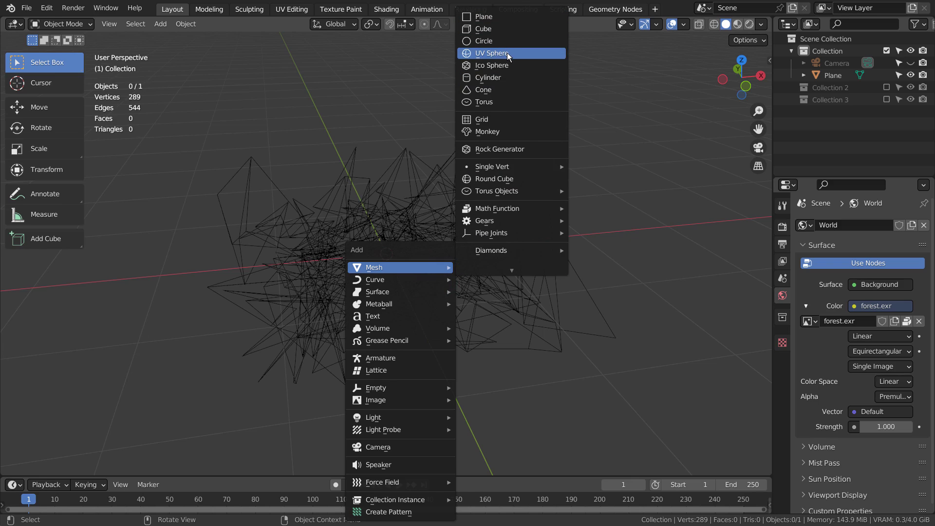
{"action": "left_click", "coordinate": [507, 52]}
{"action": "left_click_drag", "start_coordinate": [220, 332], "coordinate": [220, 332]}
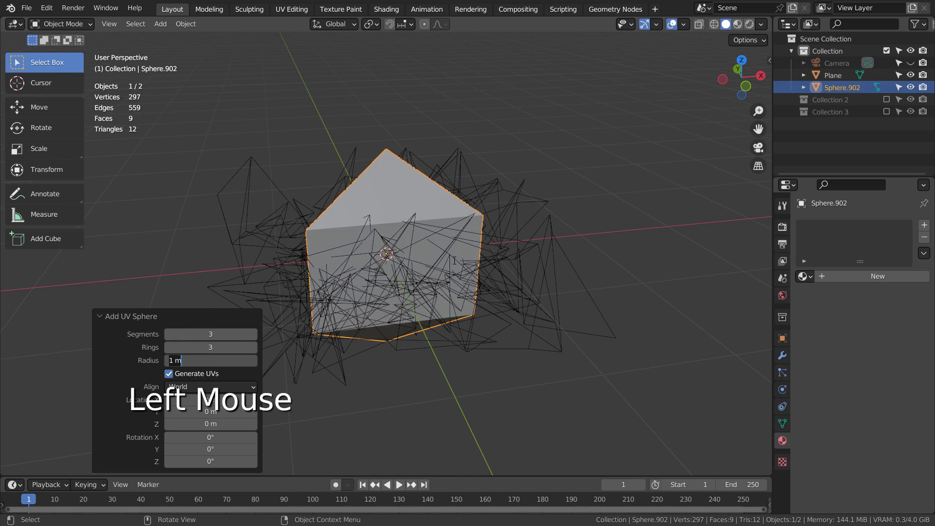
{"action": "key", "text": "Tab"}
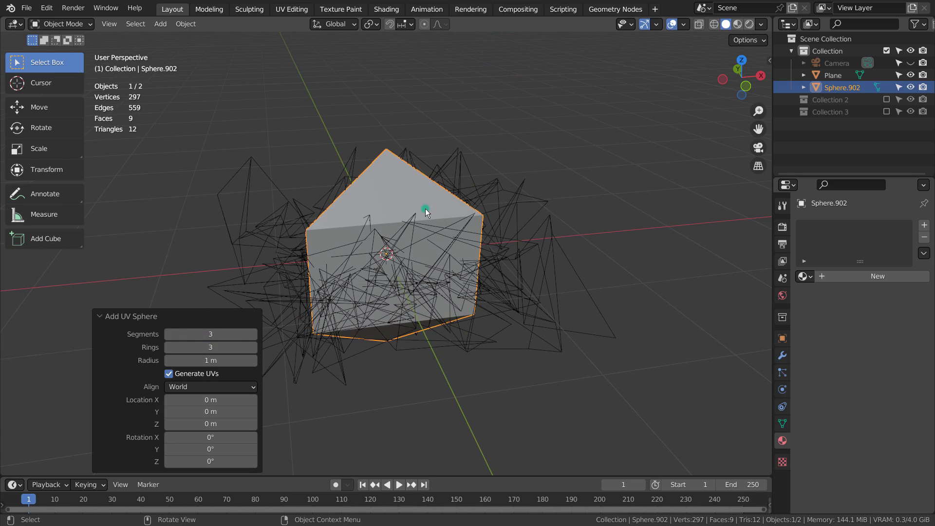
{"action": "key", "text": "s"}
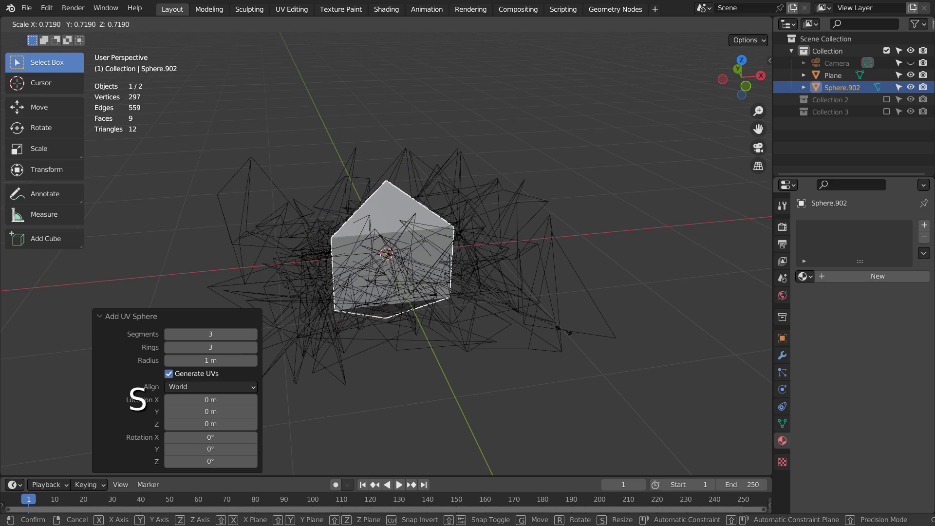
{"action": "left_click", "coordinate": [456, 208]}
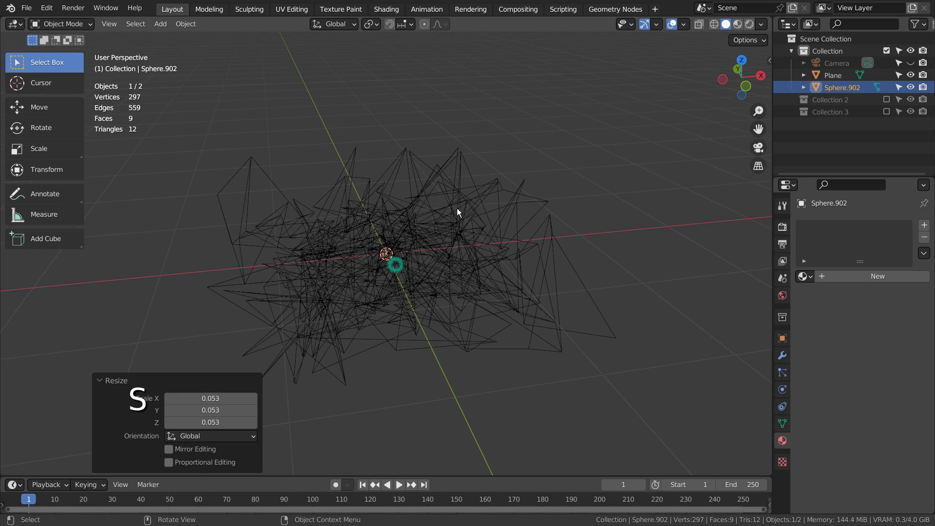
Step: Duplicate the wireframe plane in place and hide the duplicate in the viewport
{"action": "left_click", "coordinate": [481, 196]}
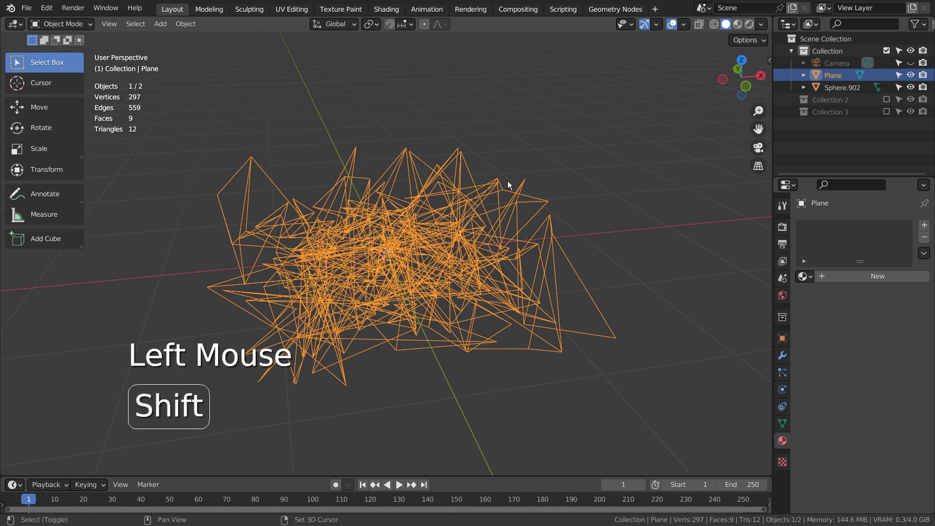
{"action": "key", "text": "shift+d"}
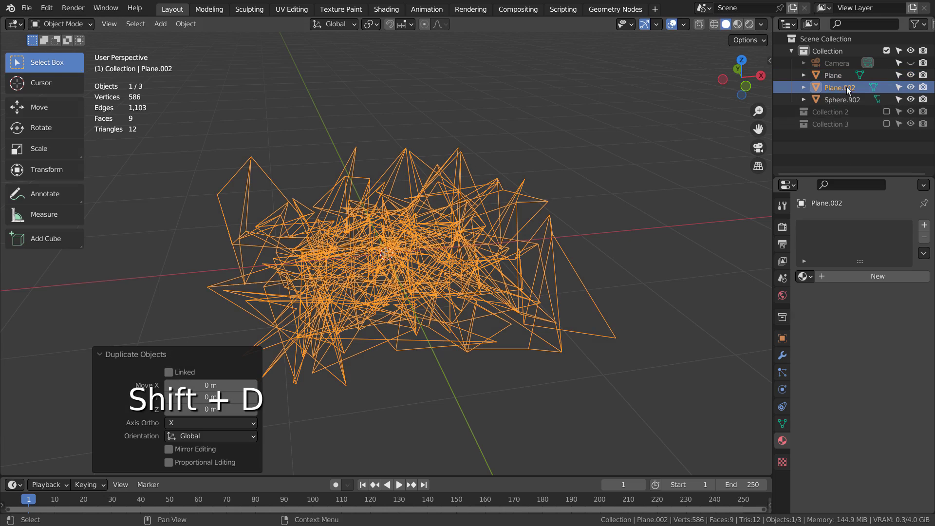
{"action": "left_click", "coordinate": [911, 87]}
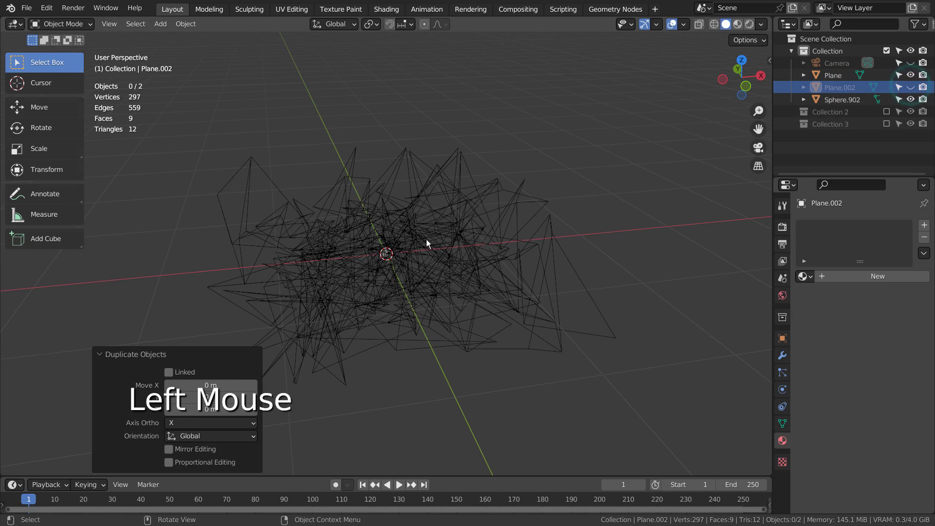
Step: Parent the small sphere to the visible wireframe plane using the Object parent type
{"action": "left_click", "coordinate": [382, 258]}
{"action": "left_click", "coordinate": [386, 255]}
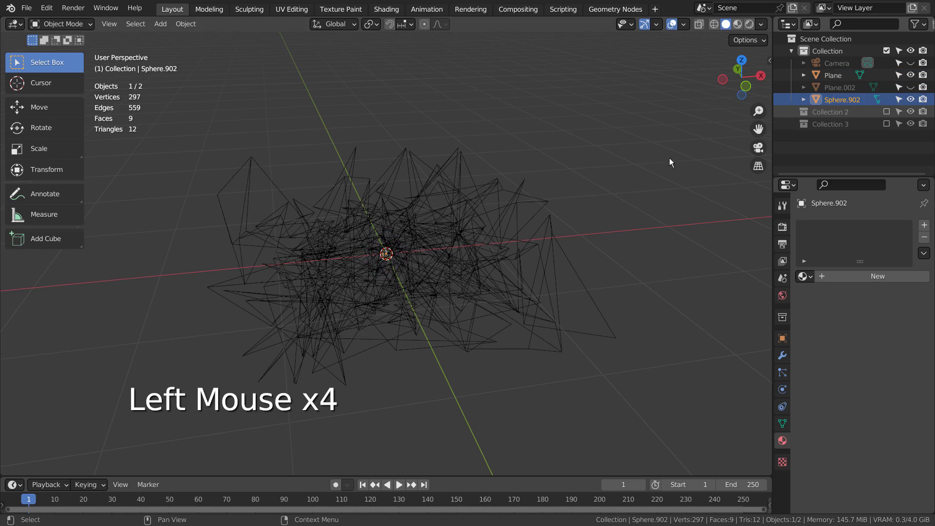
{"action": "left_click", "coordinate": [479, 226], "text": "shift"}
{"action": "key", "text": "ctrl+p"}
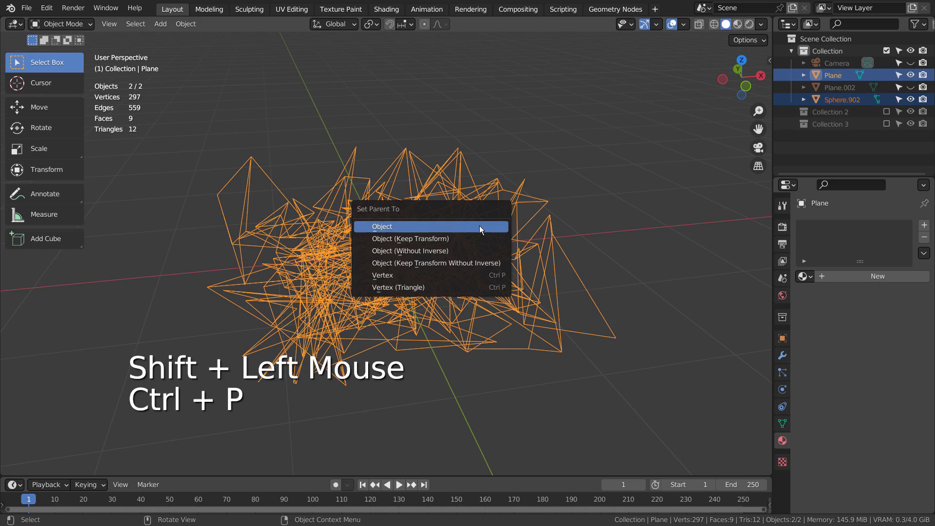
{"action": "left_click", "coordinate": [479, 226]}
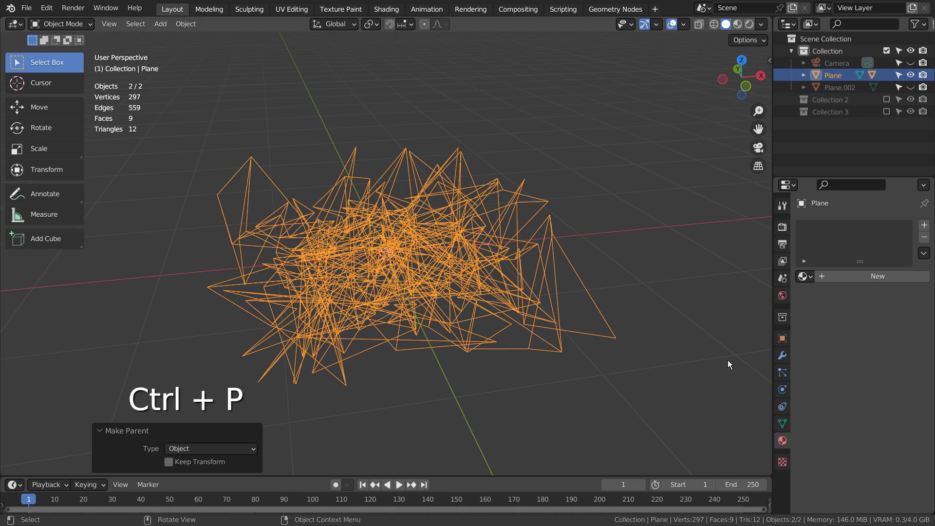
Step: Turn on Vertices instancing for the wireframe plane so the sphere repeats at each of its points
{"action": "left_click", "coordinate": [782, 338]}
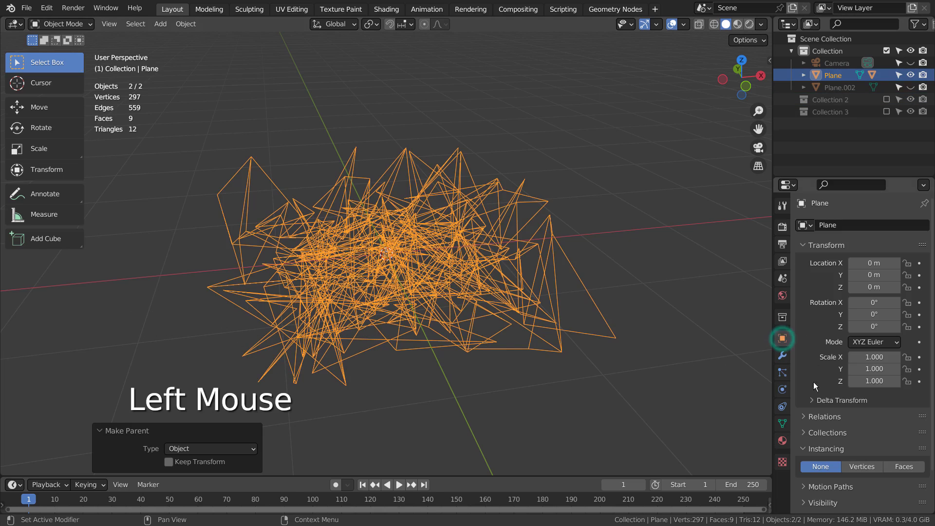
{"action": "left_click", "coordinate": [871, 468]}
{"action": "scroll", "coordinate": [618, 318], "scroll_direction": "up", "scroll_amount": 4}
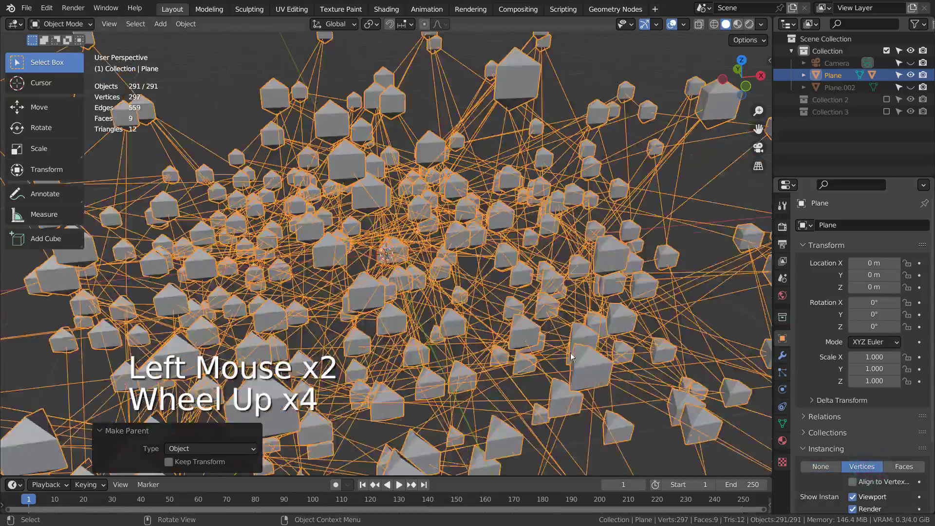
{"action": "middle_click_drag", "start_coordinate": [618, 319], "coordinate": [506, 347]}
{"action": "scroll", "coordinate": [550, 332], "scroll_direction": "up", "scroll_amount": 3}
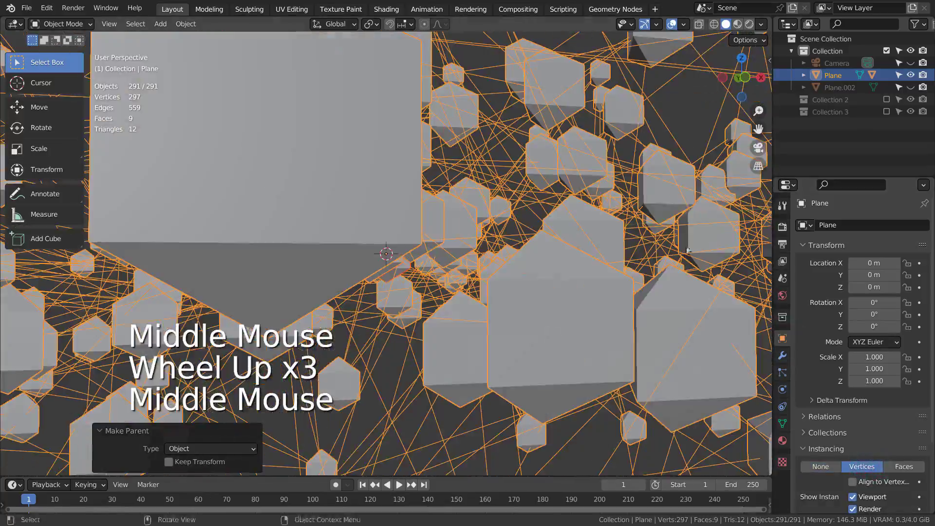
Step: Select the source sphere under the plane and scale it down to about 0.004
{"action": "left_click", "coordinate": [804, 75]}
{"action": "left_click", "coordinate": [828, 96]}
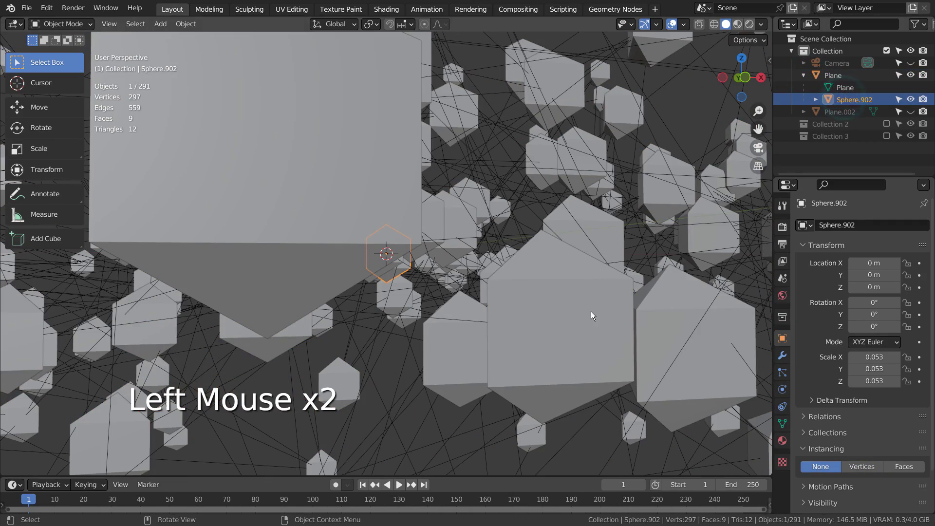
{"action": "key", "text": "s"}
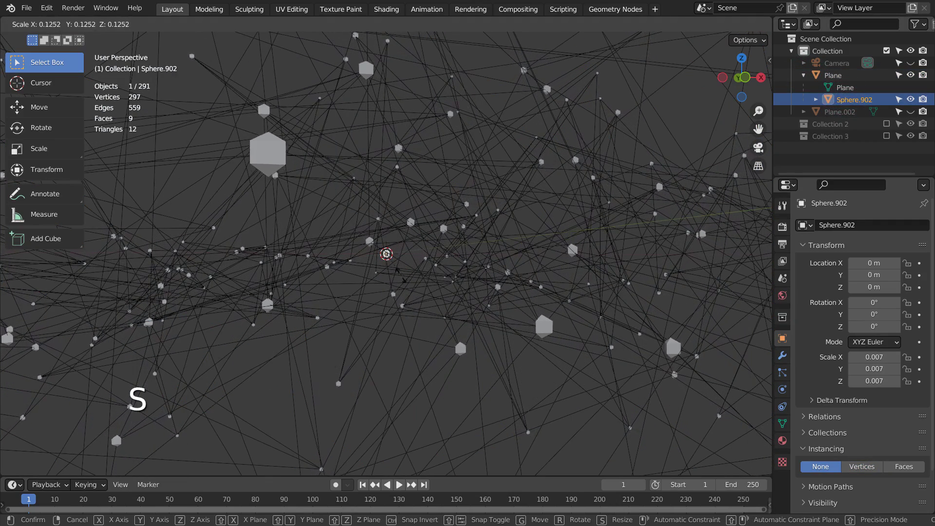
{"action": "left_click", "coordinate": [384, 269]}
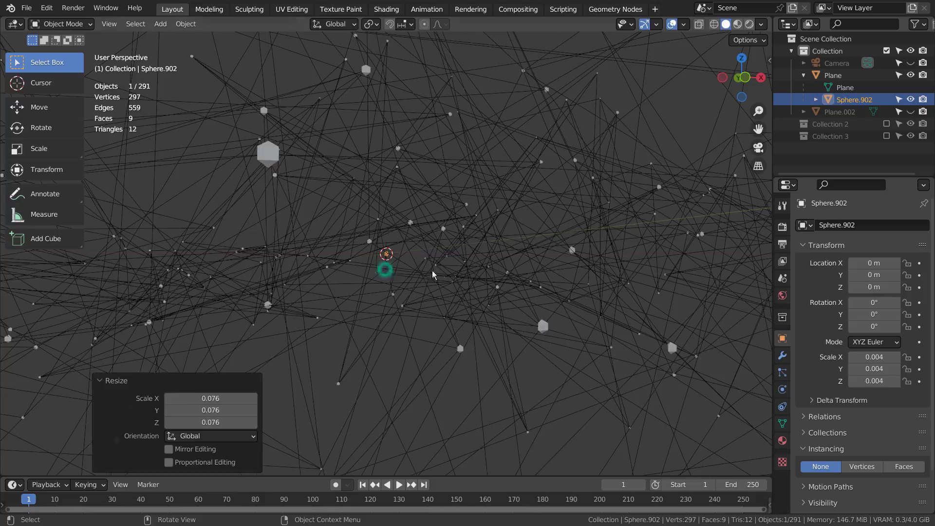
{"action": "middle_click_drag", "start_coordinate": [384, 269], "coordinate": [498, 246]}
{"action": "scroll", "coordinate": [536, 313], "scroll_direction": "down", "scroll_amount": 2}
{"action": "left_click", "coordinate": [498, 245]}
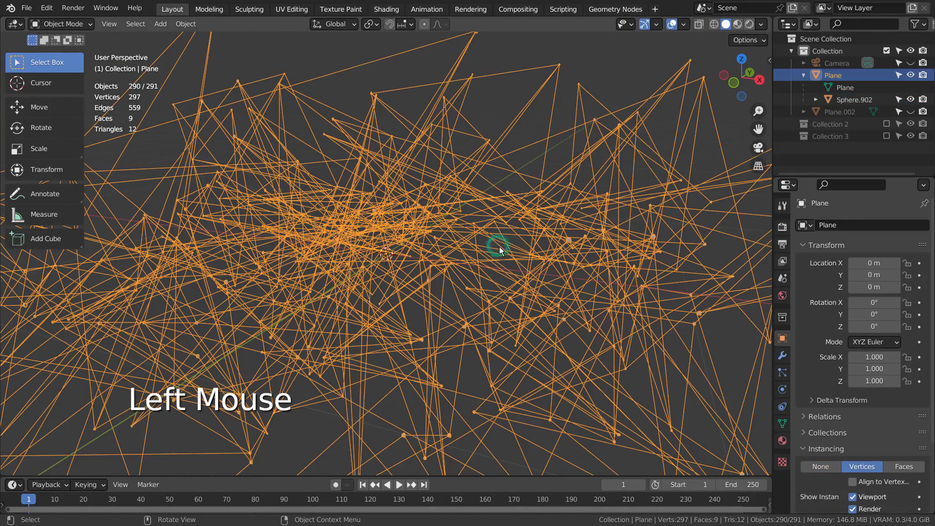
{"action": "left_click", "coordinate": [783, 356]}
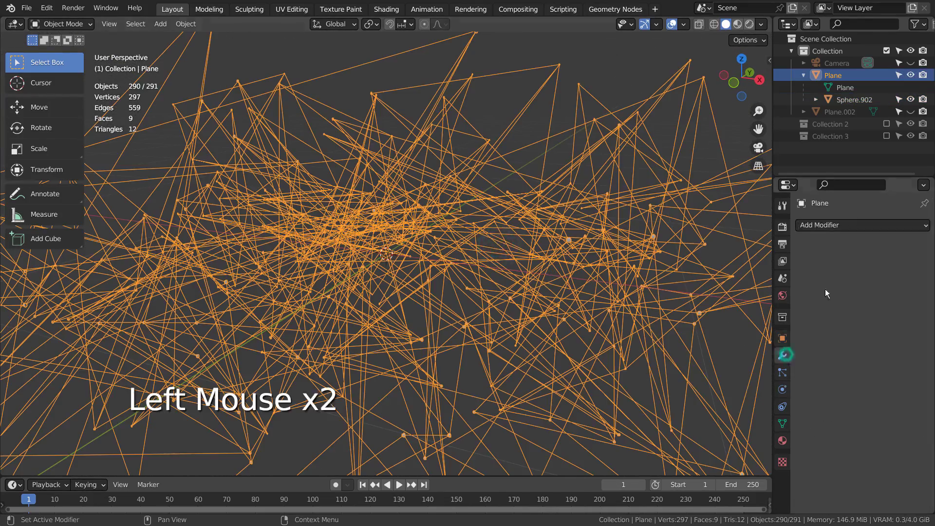
{"action": "left_click", "coordinate": [847, 225]}
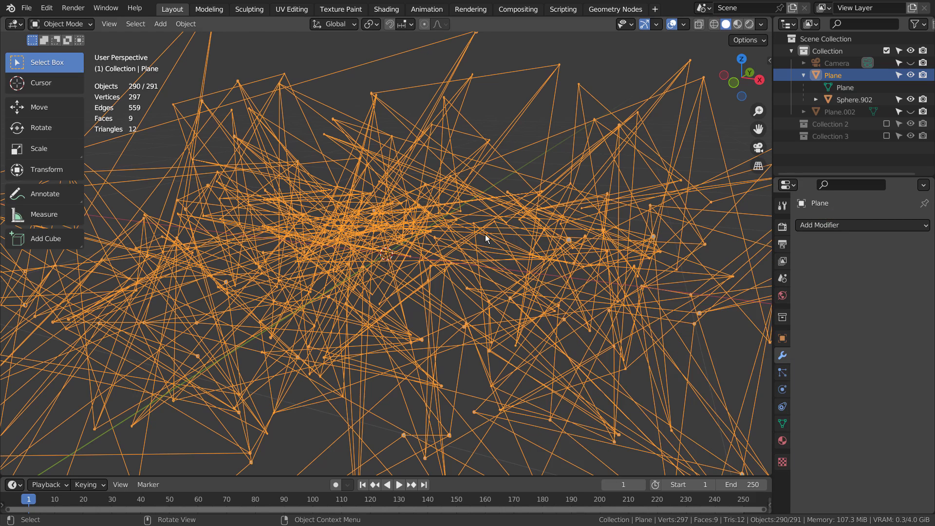
Step: Scale the source sphere up slightly, by a factor of about 1.22
{"action": "scroll", "coordinate": [484, 235], "scroll_direction": "down", "scroll_amount": 2}
{"action": "middle_click_drag", "start_coordinate": [485, 234], "coordinate": [332, 200]}
{"action": "scroll", "coordinate": [548, 250], "scroll_direction": "up", "scroll_amount": 1}
{"action": "scroll", "coordinate": [548, 250], "scroll_direction": "up", "scroll_amount": 1}
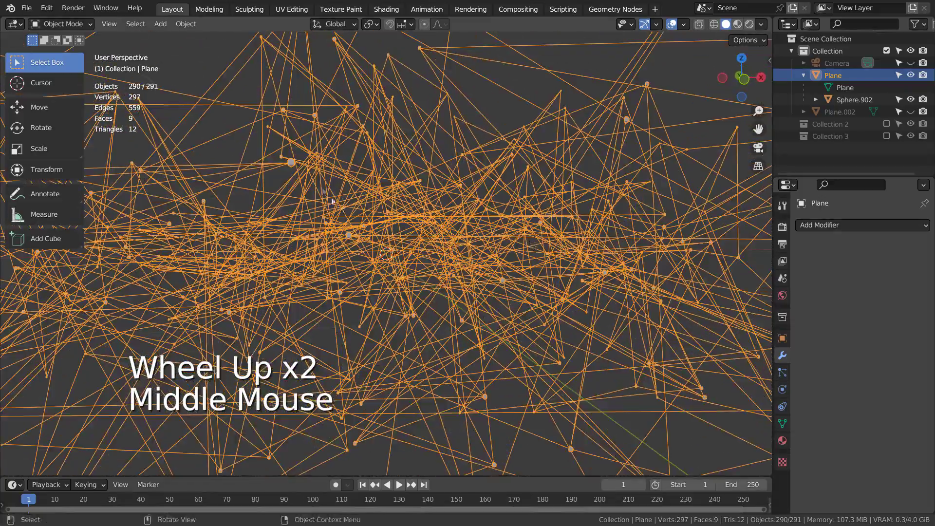
{"action": "left_click", "coordinate": [854, 100]}
{"action": "key", "text": "s"}
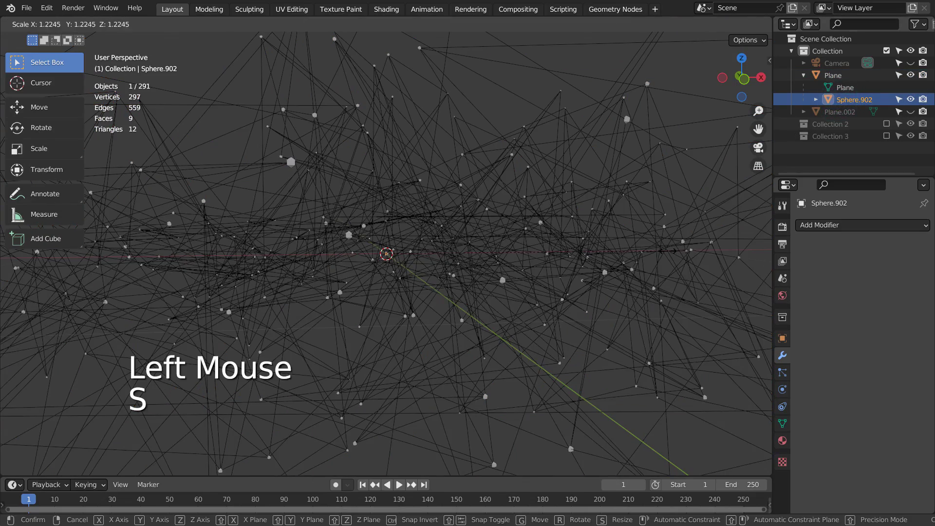
{"action": "left_click", "coordinate": [687, 250]}
Step: Select the wireframe plane and make its sphere instances real
{"action": "middle_click_drag", "start_coordinate": [685, 250], "coordinate": [622, 273]}
{"action": "scroll", "coordinate": [646, 265], "scroll_direction": "down", "scroll_amount": 2}
{"action": "left_click", "coordinate": [563, 249]}
{"action": "key", "text": "ctrl+a"}
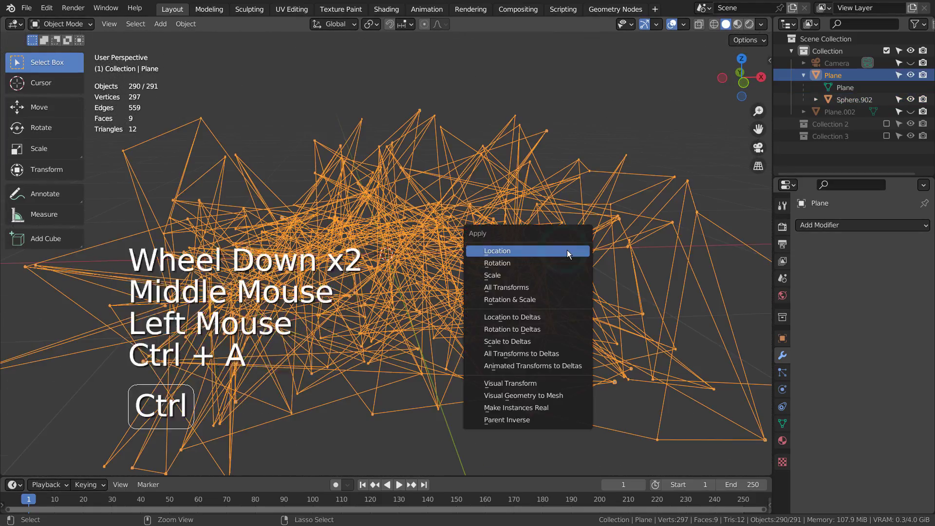
{"action": "left_click", "coordinate": [557, 408]}
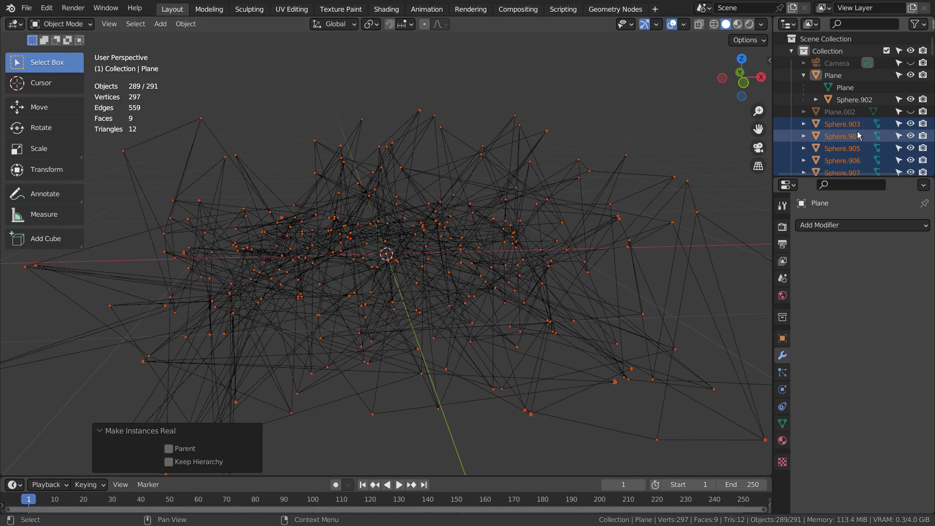
{"action": "key", "text": "comma"}
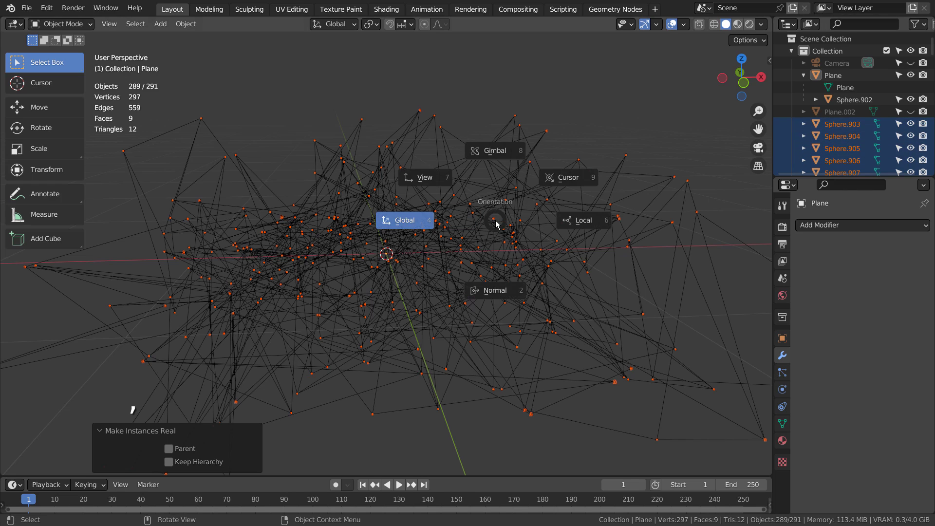
{"action": "left_click", "coordinate": [496, 224]}
{"action": "key", "text": "comma"}
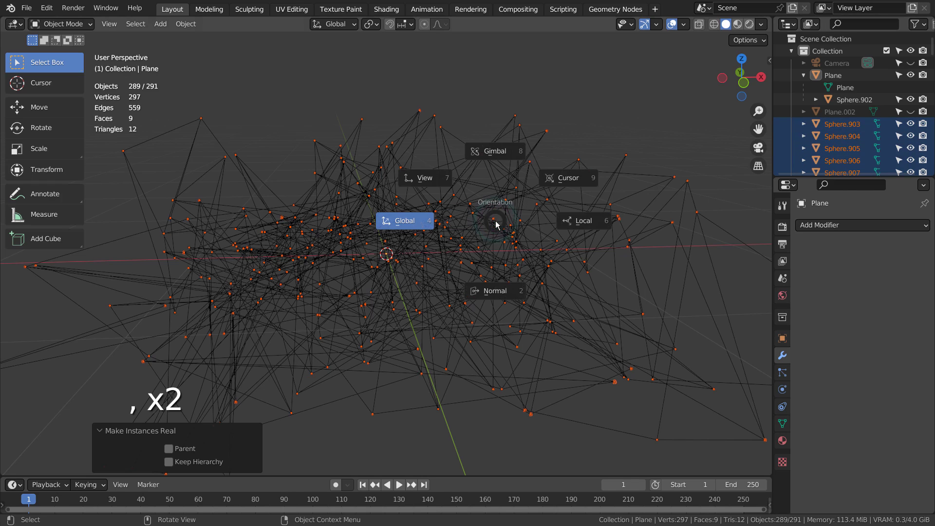
{"action": "left_click", "coordinate": [495, 223]}
Step: Move the selected real spheres to a new collection named Collection 4 and collapse it in the outliner
{"action": "key", "text": "m"}
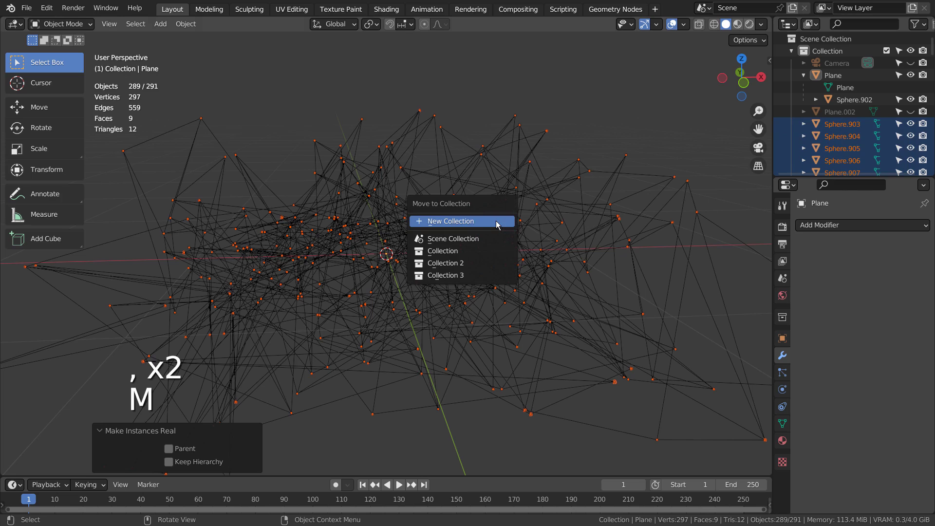
{"action": "left_click", "coordinate": [496, 221]}
{"action": "left_click", "coordinate": [497, 258]}
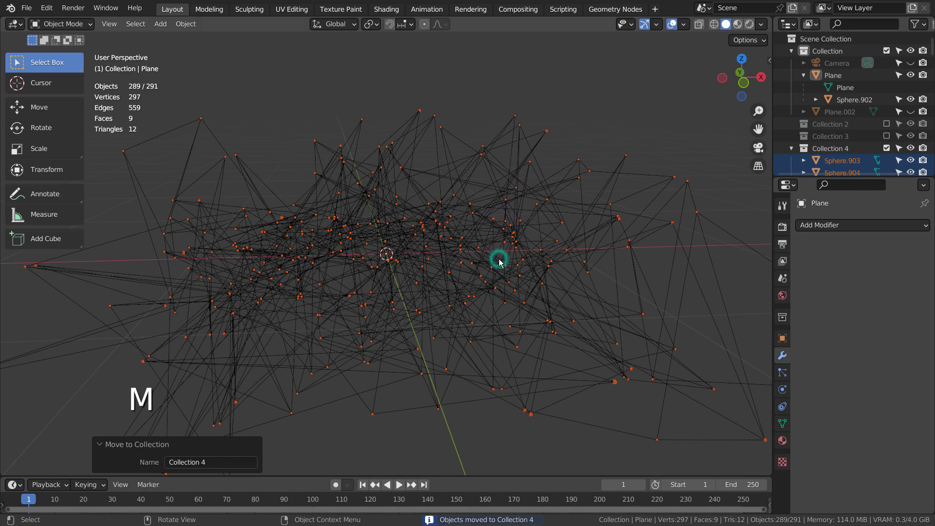
{"action": "left_click", "coordinate": [791, 149]}
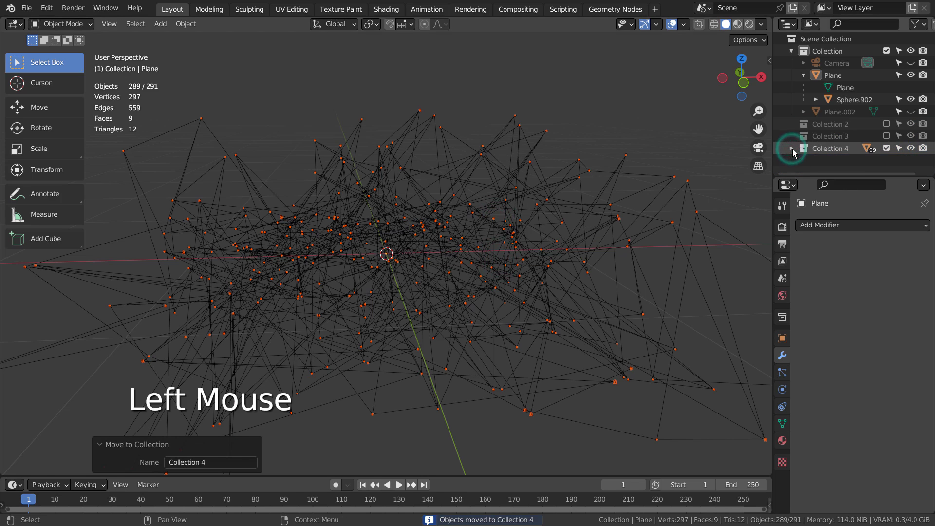
Step: Delete the original wireframe plane used for instancing, keeping the separate spheres
{"action": "left_click", "coordinate": [845, 75]}
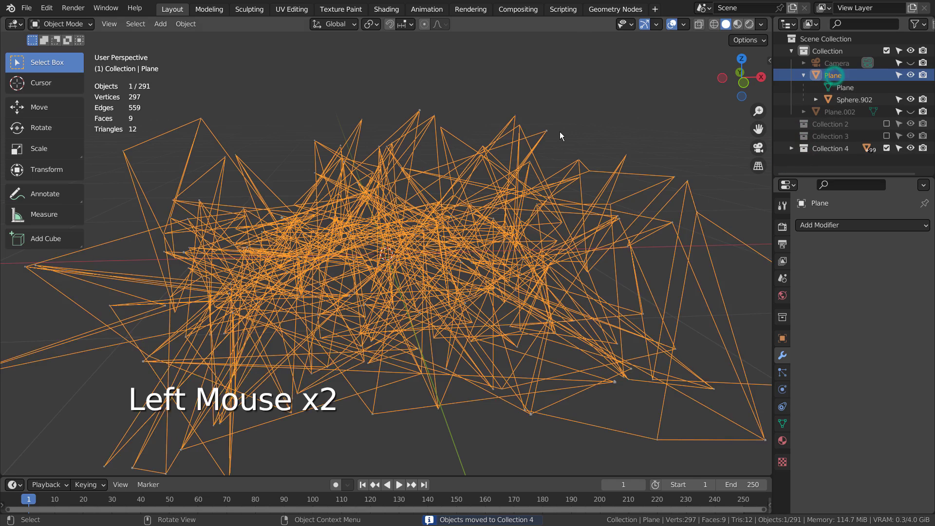
{"action": "key", "text": "x"}
{"action": "left_click", "coordinate": [558, 137]}
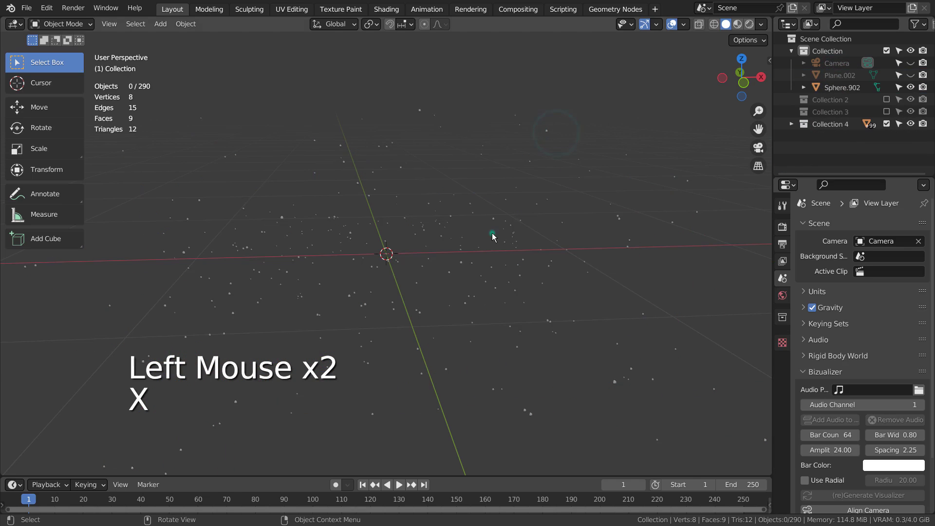
Step: Select all the remaining spheres to inspect how they are distributed
{"action": "double_click", "coordinate": [481, 264]}
{"action": "left_click", "coordinate": [476, 273]}
{"action": "key", "text": "a"}
{"action": "middle_click", "coordinate": [393, 356]}
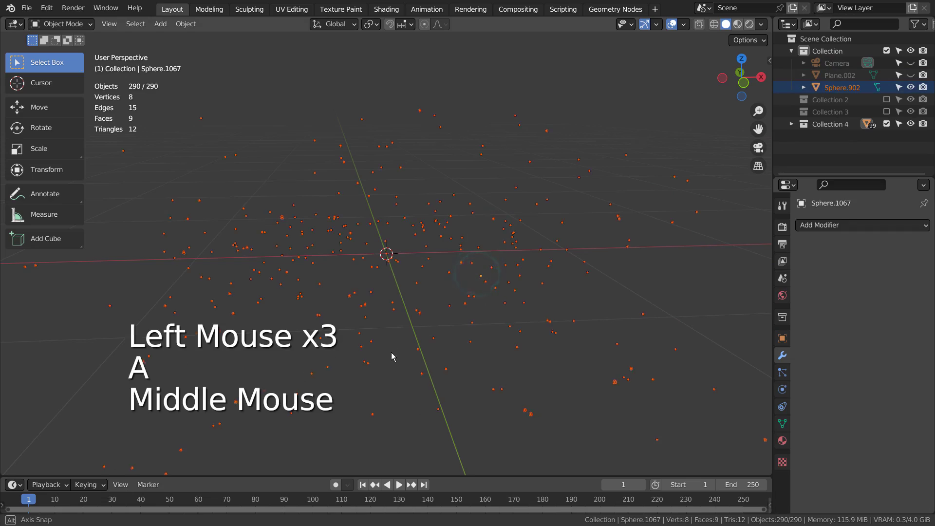
{"action": "middle_click_drag", "start_coordinate": [394, 356], "coordinate": [564, 337]}
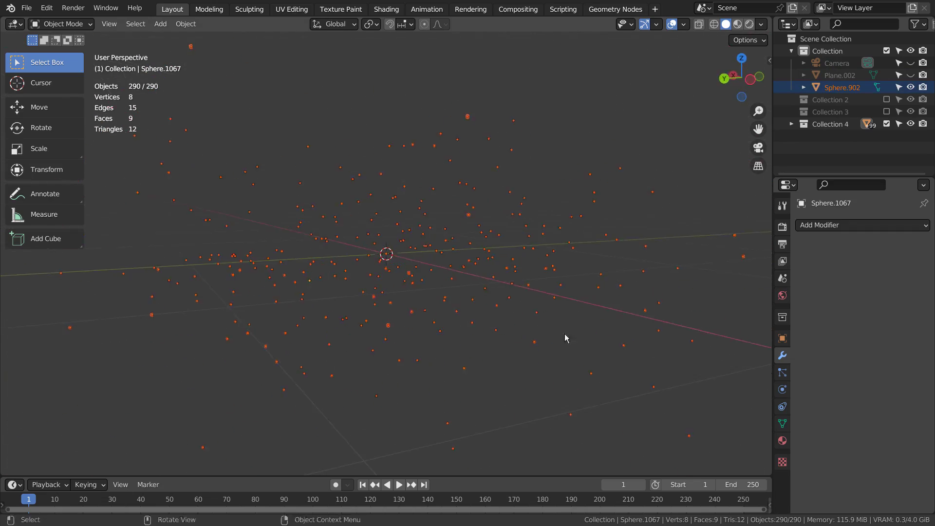
Step: Unhide the duplicate wireframe plane and convert it to a curve
{"action": "left_click", "coordinate": [910, 75]}
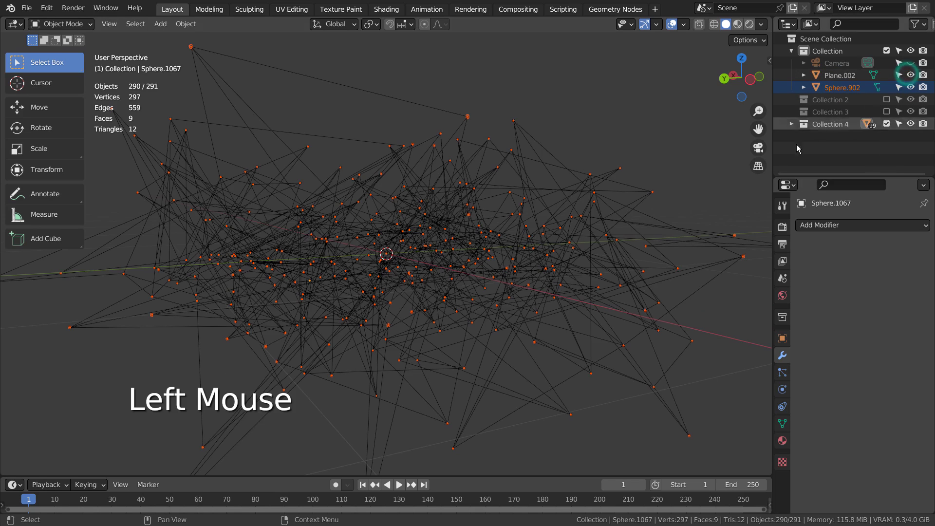
{"action": "left_click", "coordinate": [563, 160]}
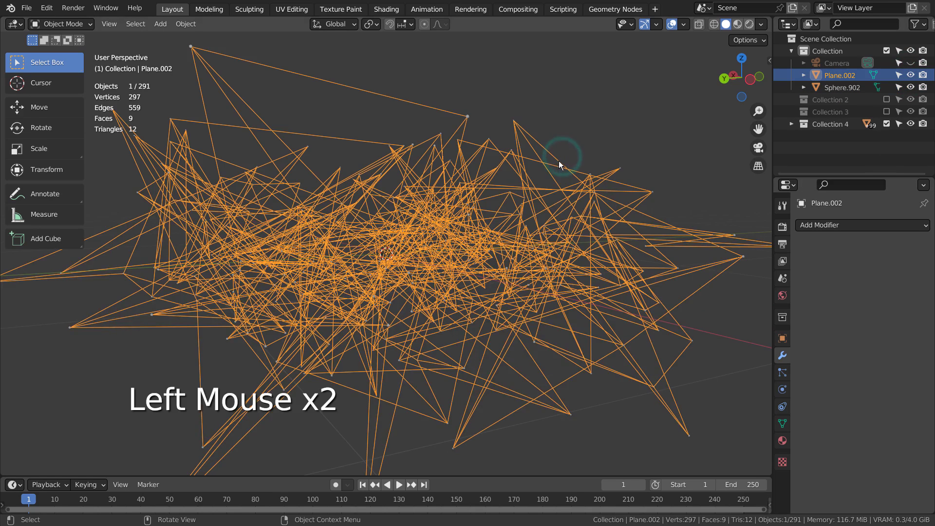
{"action": "right_click", "coordinate": [559, 165]}
{"action": "mouse_move", "coordinate": [557, 204]}
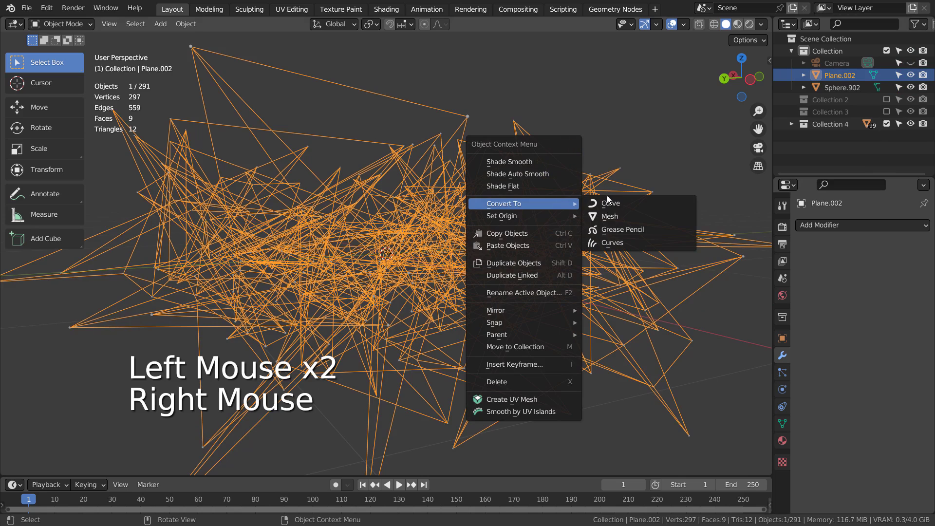
{"action": "left_click", "coordinate": [630, 203]}
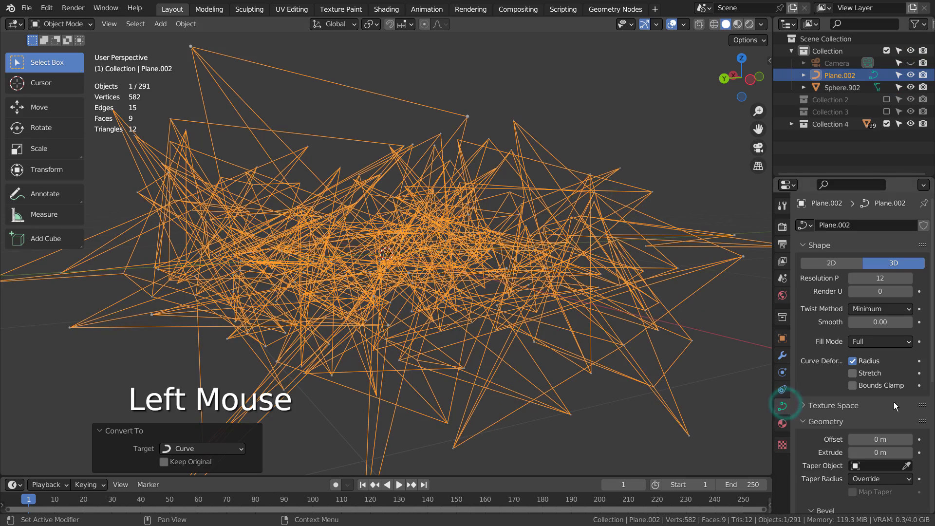
Step: Set the curve's round bevel depth to 0.001 m, then deselect it and inspect the thickened lines
{"action": "scroll", "coordinate": [876, 458], "scroll_direction": "down", "scroll_amount": 2}
{"action": "left_click", "coordinate": [884, 446]}
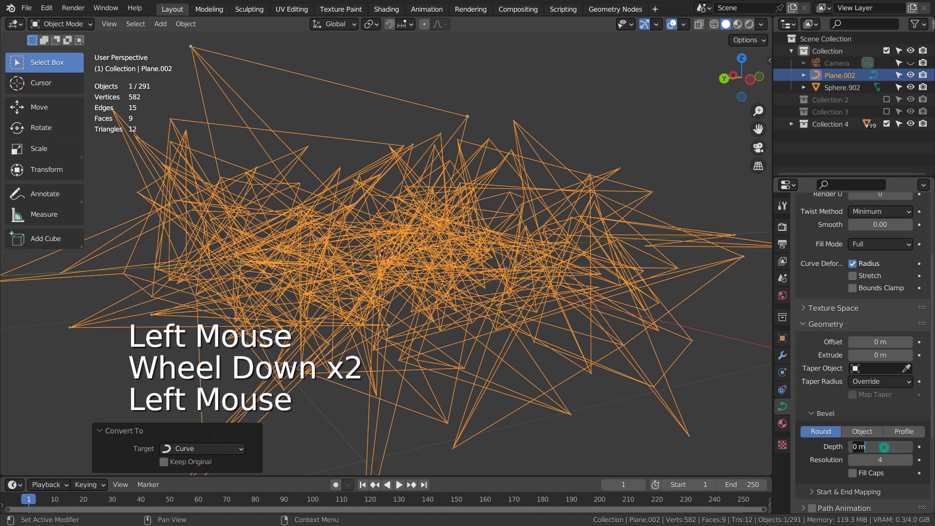
{"action": "type", "text": ".001"}
{"action": "key", "text": "Return"}
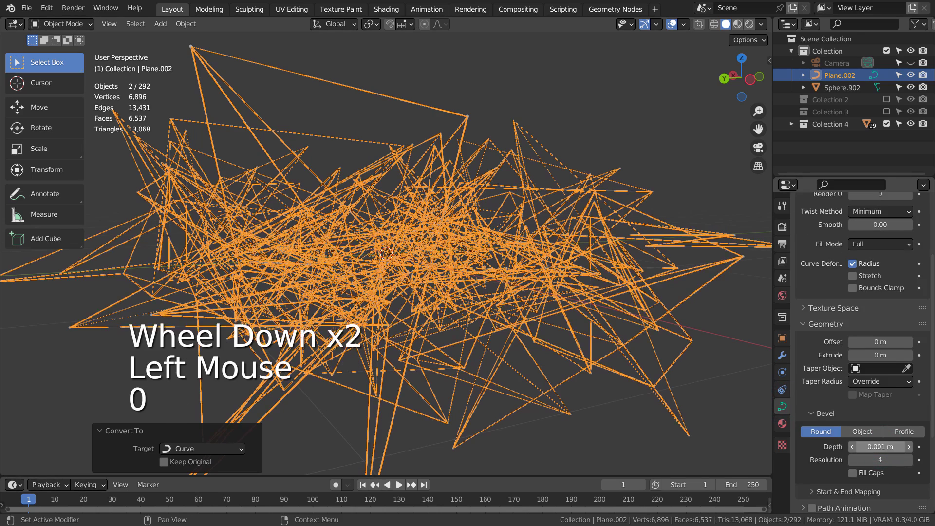
{"action": "left_click", "coordinate": [613, 120]}
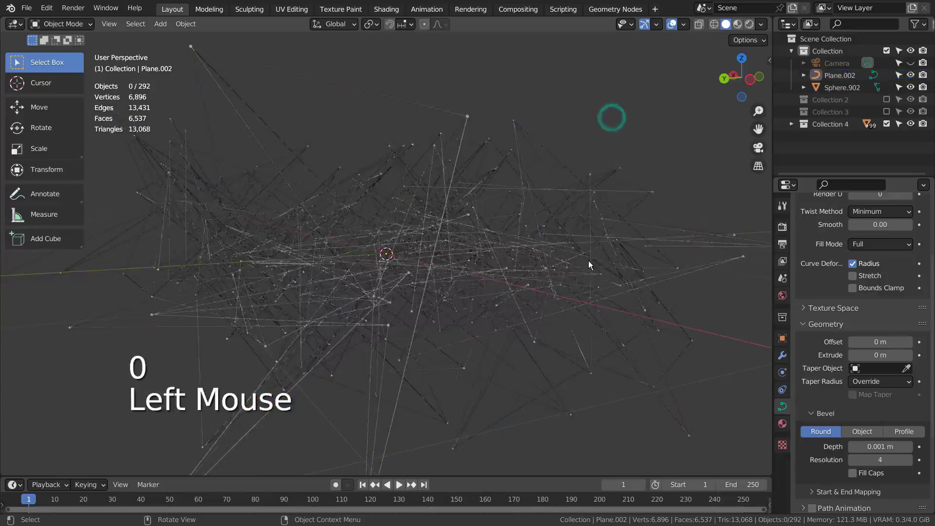
{"action": "scroll", "coordinate": [588, 263], "scroll_direction": "up", "scroll_amount": 3}
{"action": "middle_click_drag", "start_coordinate": [589, 262], "coordinate": [762, 218]}
{"action": "scroll", "coordinate": [616, 242], "scroll_direction": "down", "scroll_amount": 2}
{"action": "scroll", "coordinate": [571, 253], "scroll_direction": "up", "scroll_amount": 2}
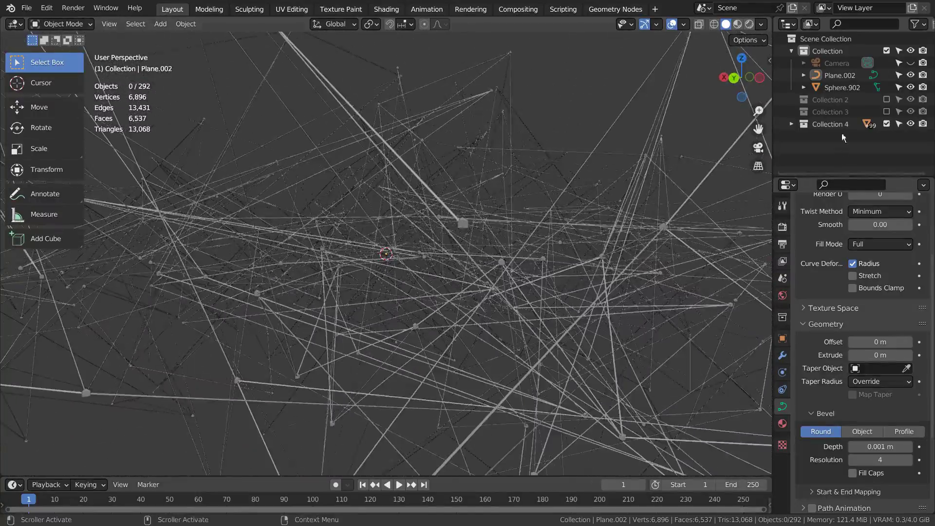
Step: Select the Plane.002 curve network and assign the existing Material.001 to it
{"action": "left_click", "coordinate": [662, 199]}
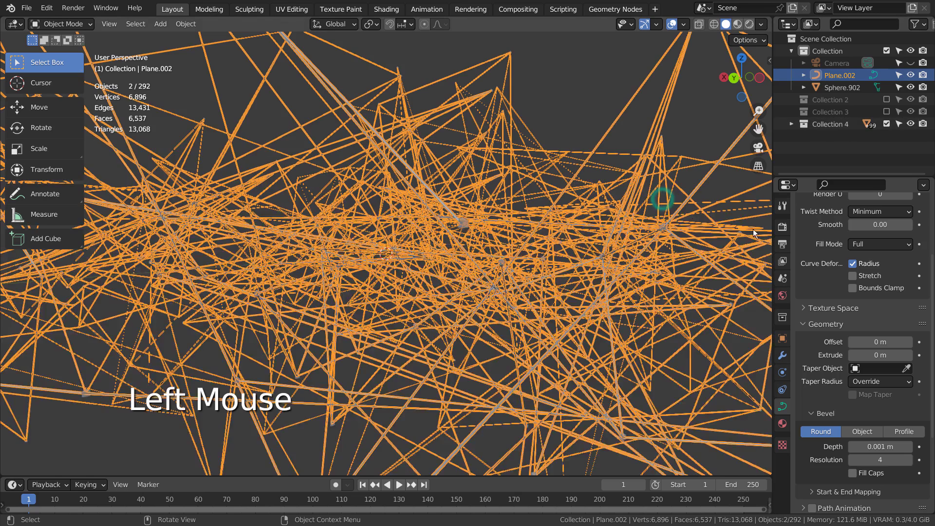
{"action": "left_click", "coordinate": [782, 415]}
{"action": "double_click", "coordinate": [781, 424]}
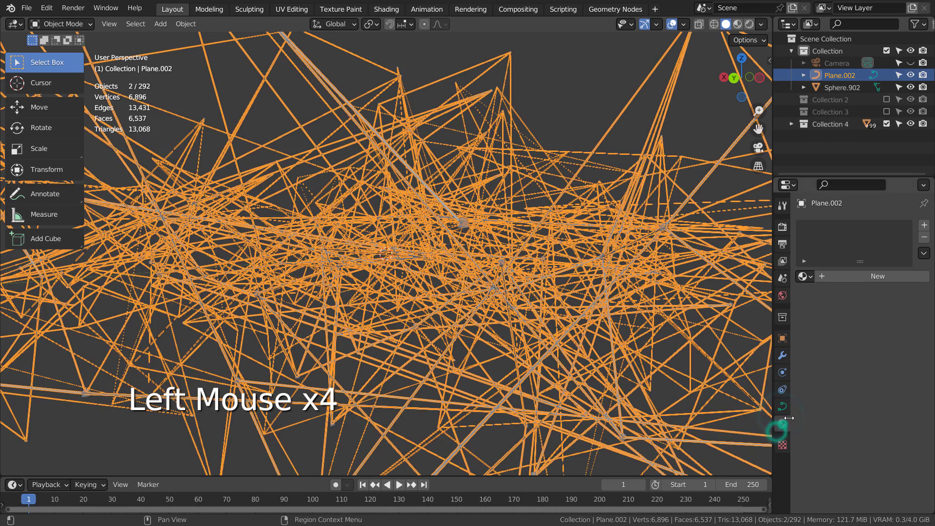
{"action": "left_click", "coordinate": [805, 276]}
{"action": "left_click", "coordinate": [799, 306]}
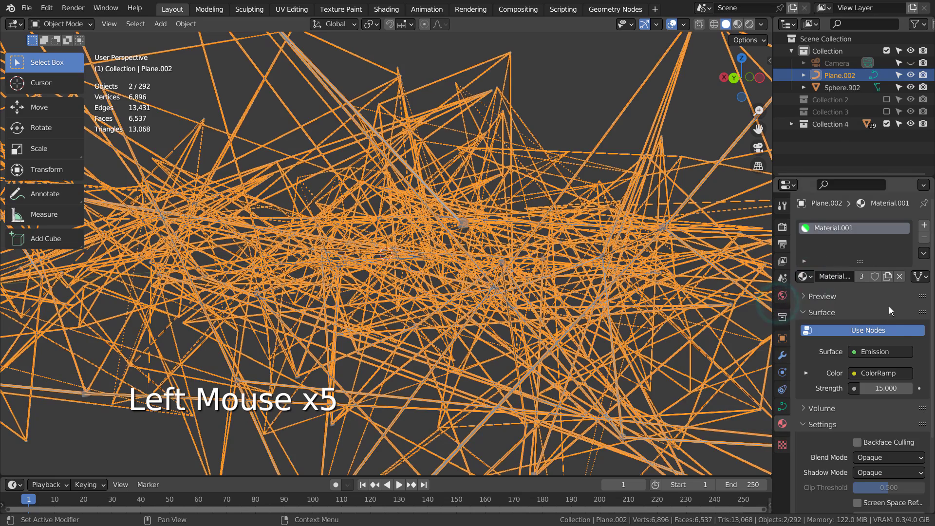
Step: Examine Material.001's node tree from Texture Coordinate to Material Output, enlarged in the Shading workspace
{"action": "left_click", "coordinate": [388, 10]}
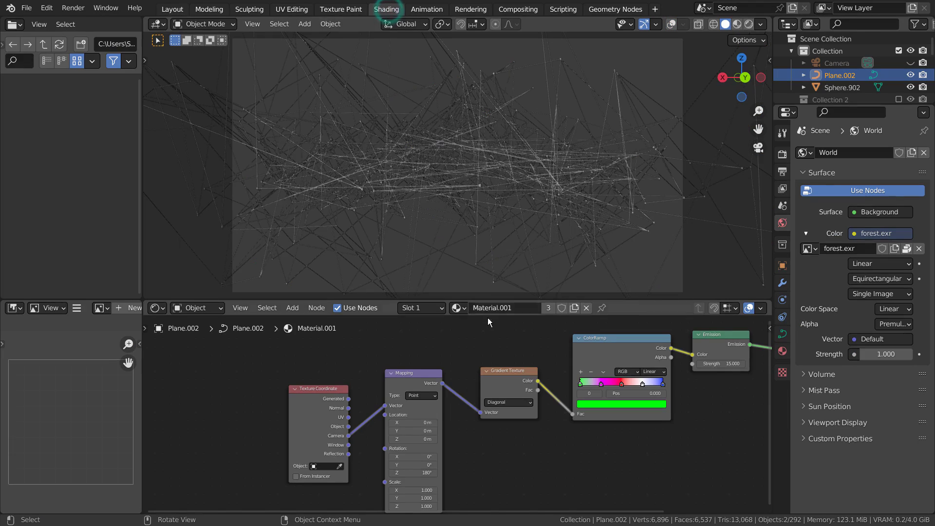
{"action": "key", "text": "ctrl+space"}
{"action": "scroll", "coordinate": [638, 351], "scroll_direction": "down", "scroll_amount": 2}
{"action": "middle_click_drag", "start_coordinate": [628, 346], "coordinate": [542, 344]}
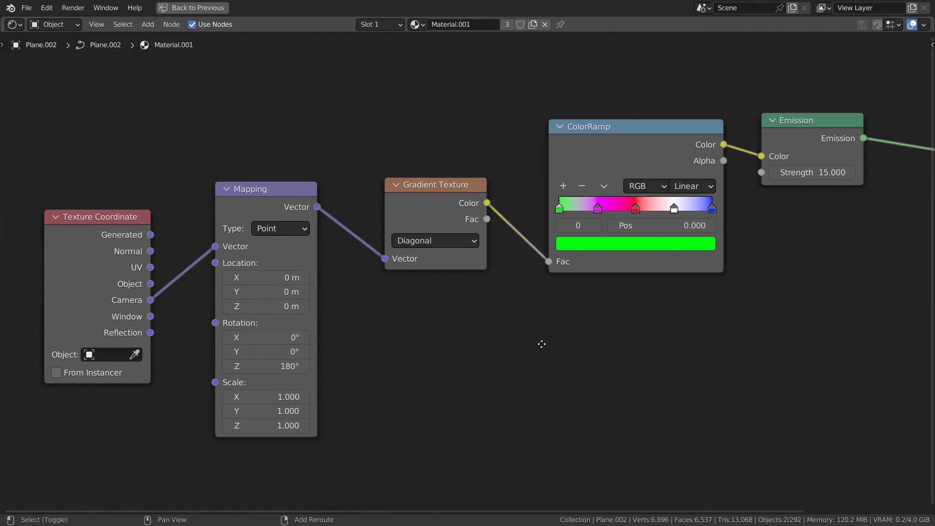
{"action": "scroll", "coordinate": [623, 370], "scroll_direction": "down", "scroll_amount": 1}
{"action": "middle_click_drag", "start_coordinate": [632, 371], "coordinate": [573, 373]}
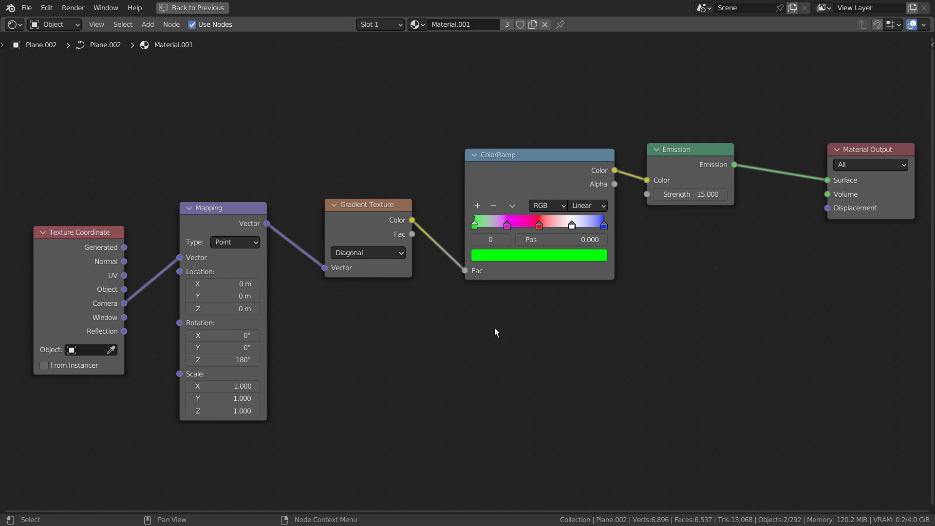
{"action": "key", "text": "ctrl+space"}
Step: Check Bloom in the Eevee render settings, then preview the deselected network in rendered viewport shading
{"action": "left_click", "coordinate": [782, 154]}
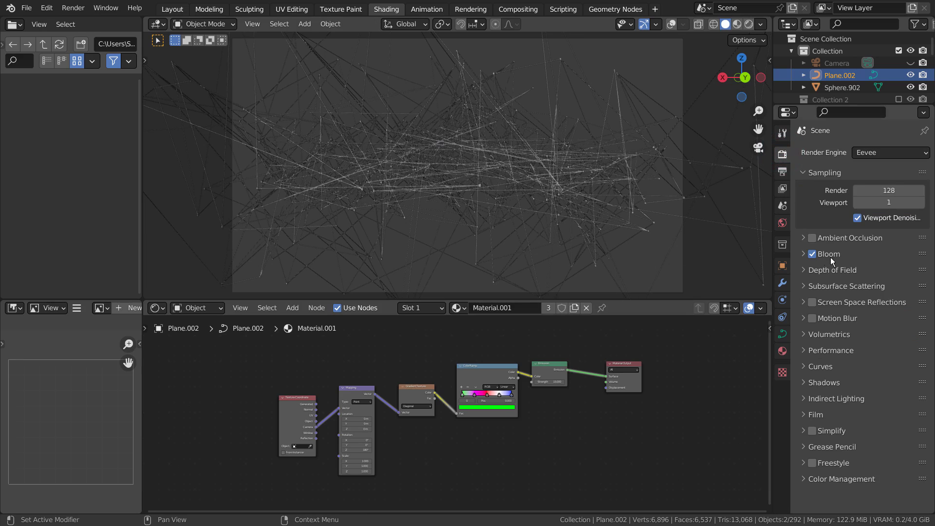
{"action": "left_click", "coordinate": [749, 25]}
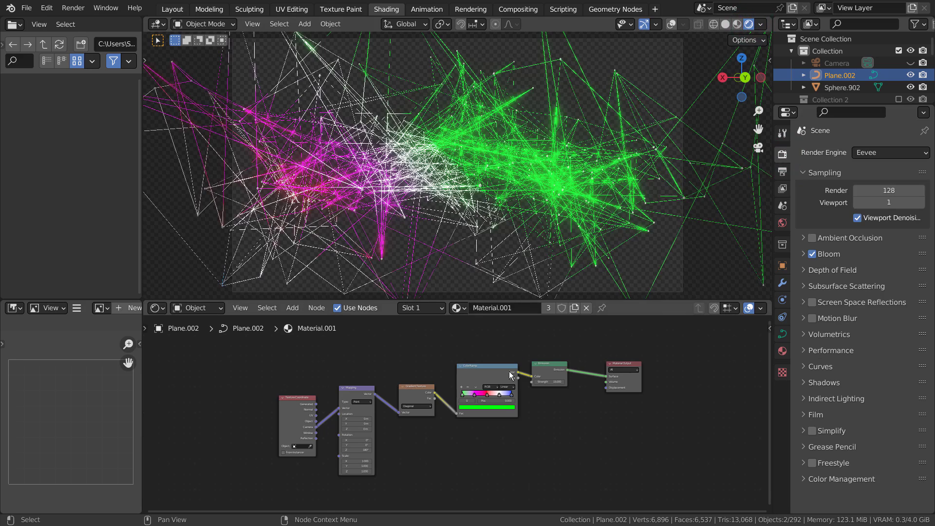
{"action": "scroll", "coordinate": [459, 416], "scroll_direction": "up", "scroll_amount": 4}
{"action": "left_click", "coordinate": [660, 81]}
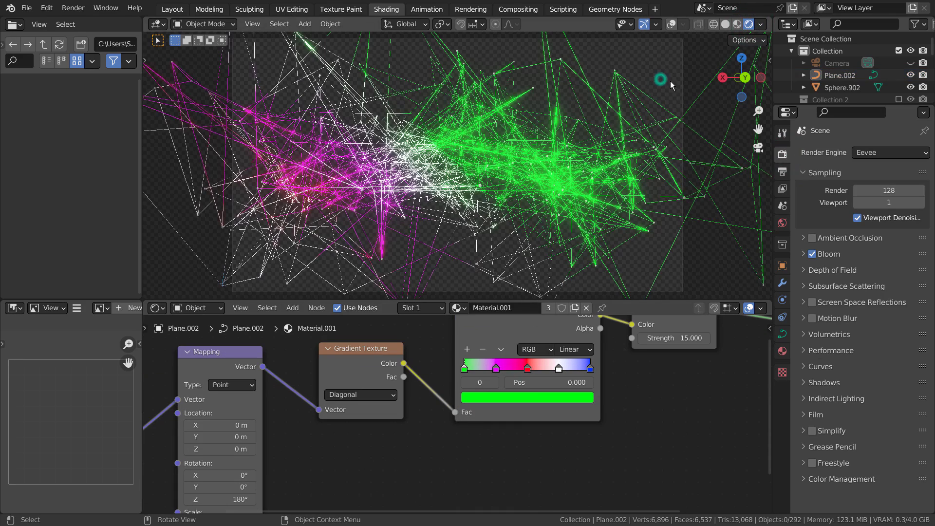
{"action": "middle_click_drag", "start_coordinate": [660, 81], "coordinate": [512, 120]}
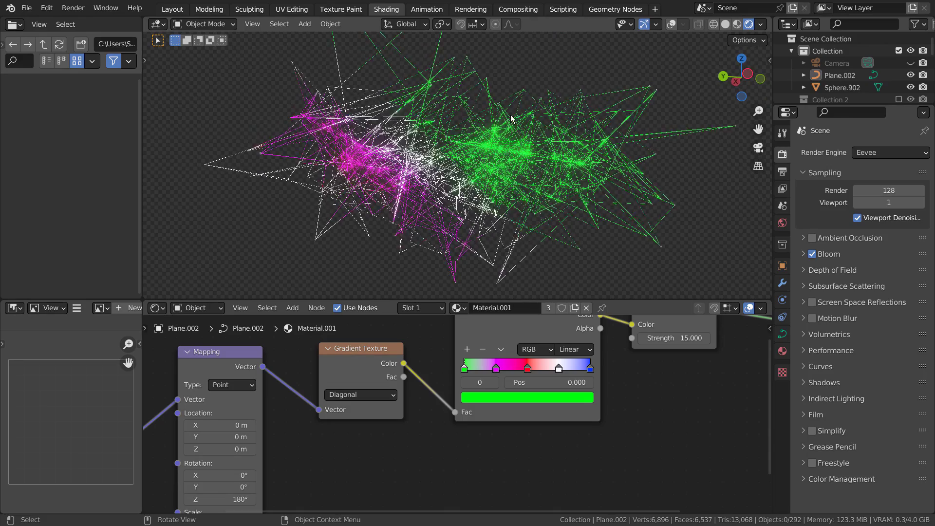
{"action": "scroll", "coordinate": [512, 120], "scroll_direction": "up", "scroll_amount": 5}
Step: Try the Linear, Quadratic Sphere and Quadratic gradient types on the Gradient Texture node
{"action": "left_click", "coordinate": [376, 395]}
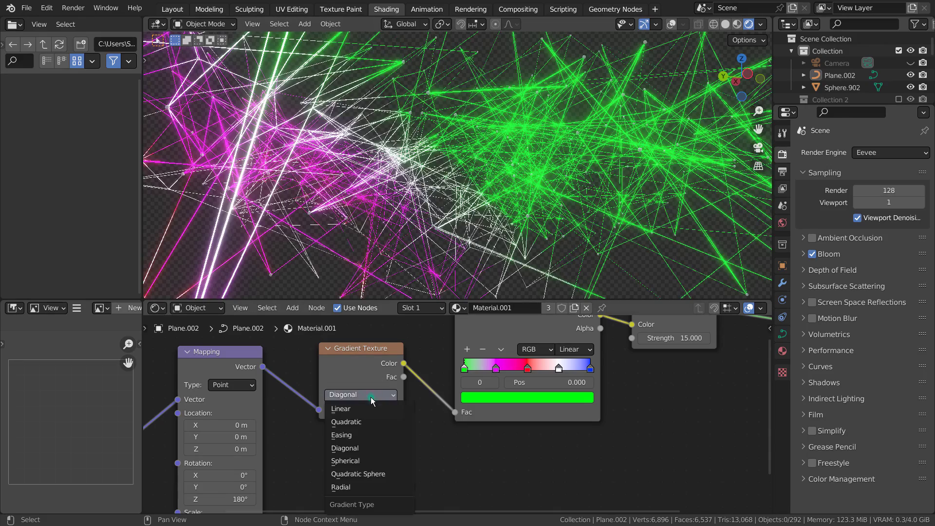
{"action": "left_click", "coordinate": [376, 402]}
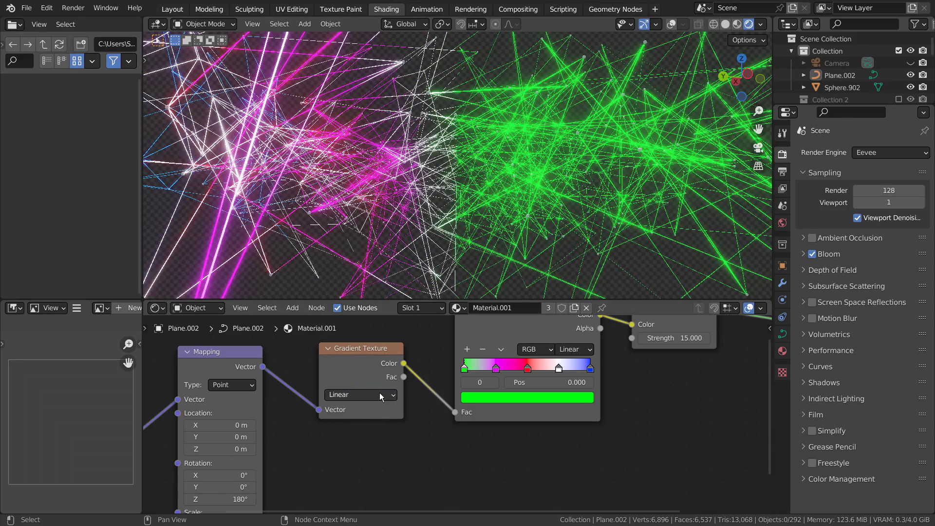
{"action": "left_click", "coordinate": [378, 393]}
{"action": "left_click", "coordinate": [392, 473]}
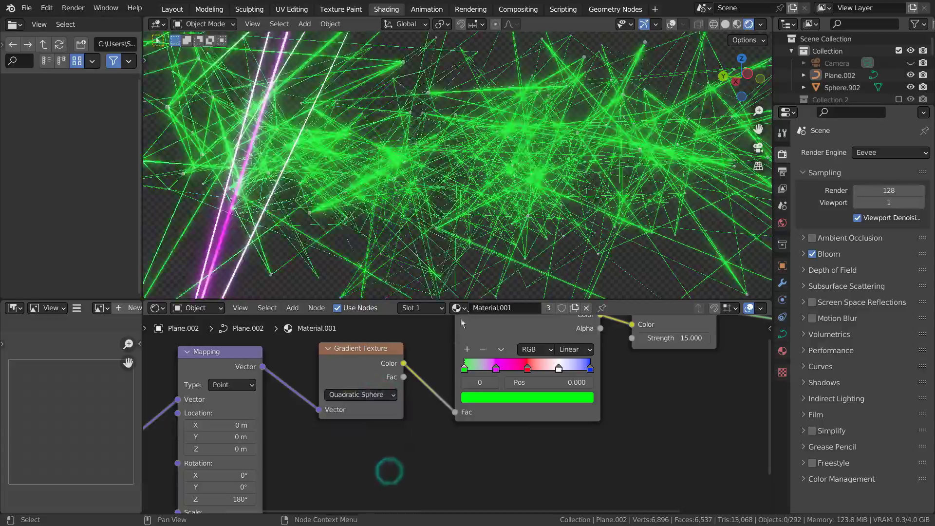
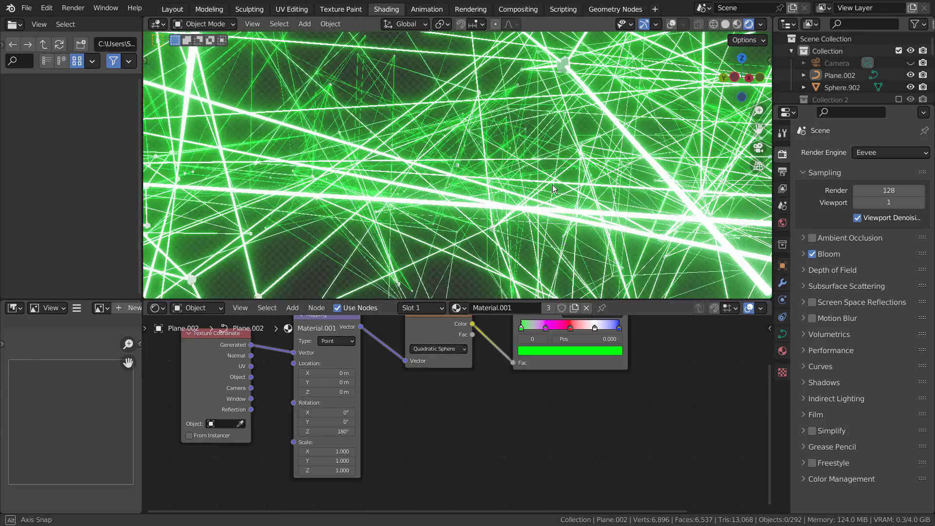
{"action": "left_click", "coordinate": [424, 349]}
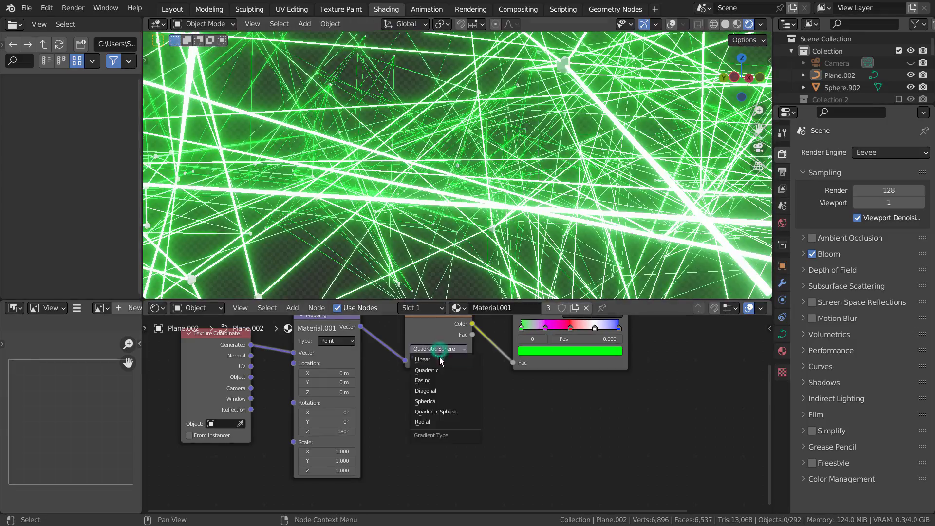
{"action": "left_click", "coordinate": [442, 359]}
{"action": "left_click", "coordinate": [459, 349]}
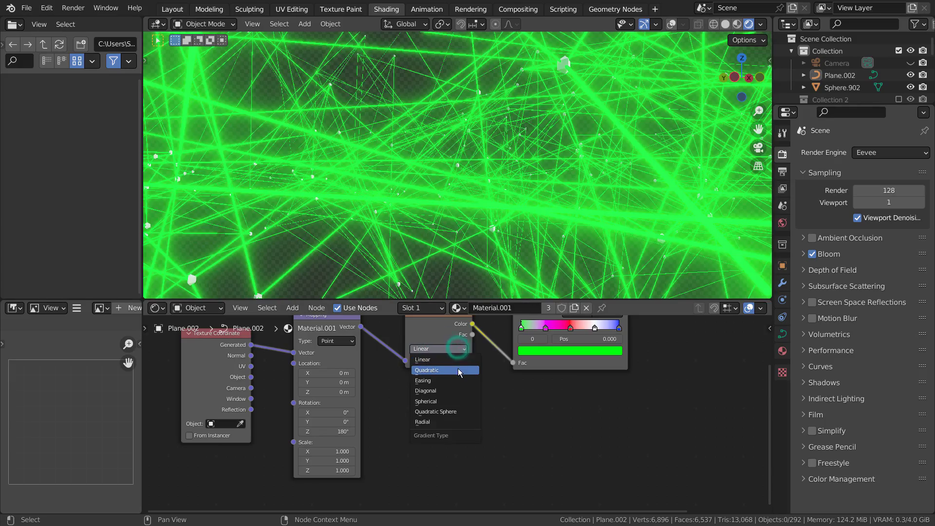
{"action": "left_click", "coordinate": [457, 372]}
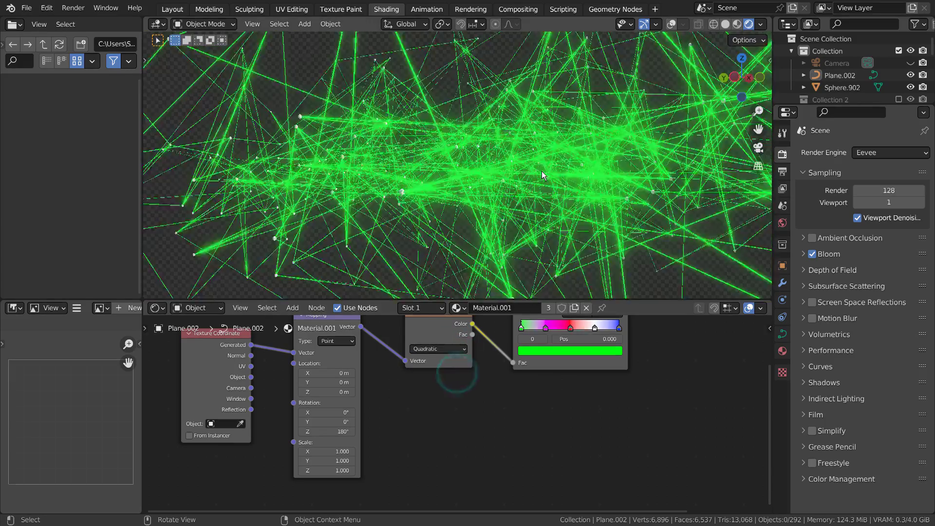
Step: Adjust the Mapping node to an X scale of 3 and an X location of about 2.17 m
{"action": "middle_click_drag", "start_coordinate": [515, 201], "coordinate": [424, 282]}
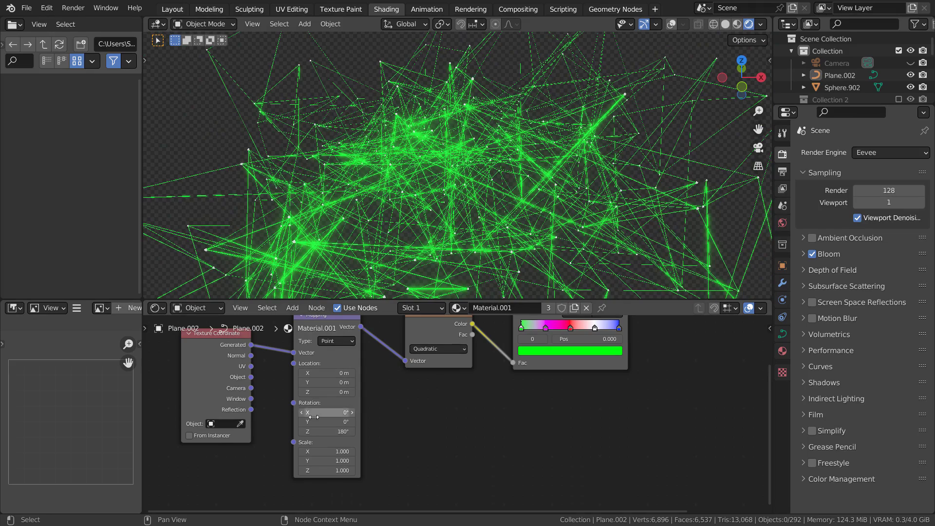
{"action": "left_click_drag", "start_coordinate": [320, 372], "coordinate": [347, 372]}
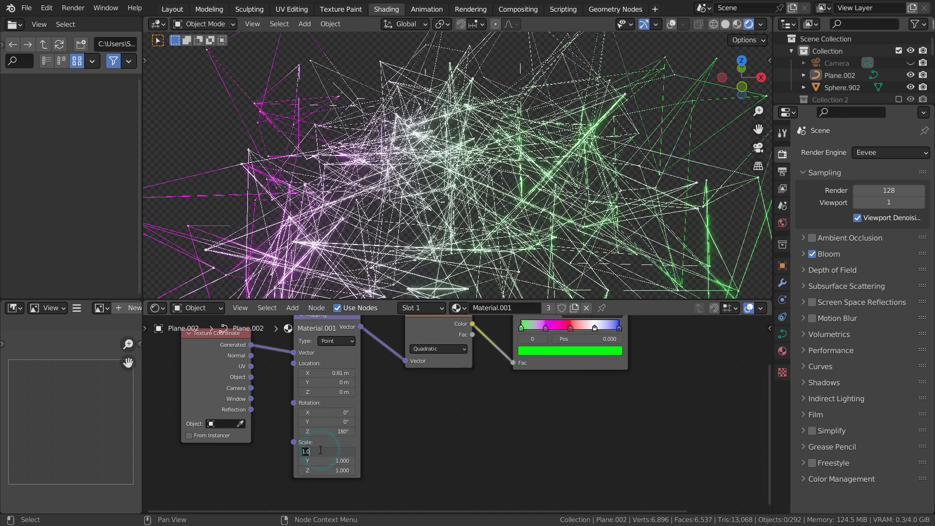
{"action": "type", "text": "0.5"}
{"action": "key", "text": "Return"}
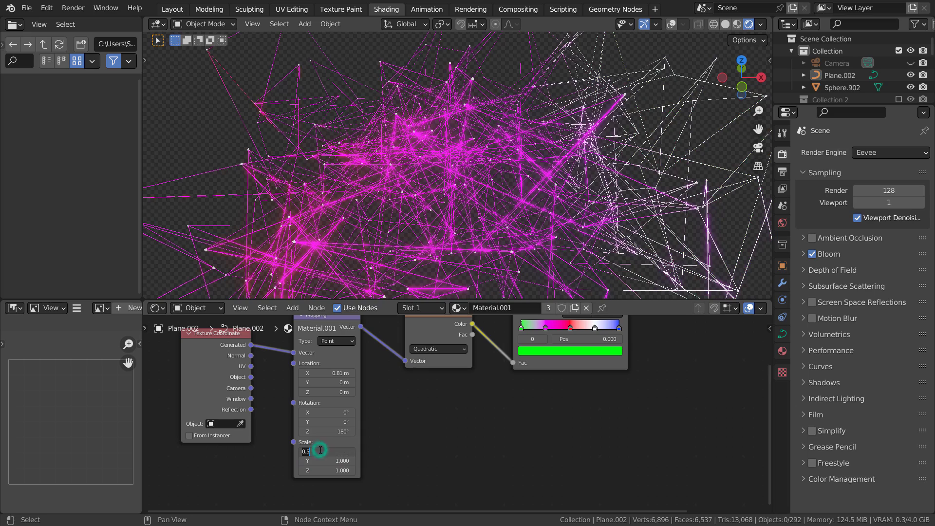
{"action": "type", "text": "2"}
{"action": "key", "text": "Return"}
{"action": "type", "text": "3"}
{"action": "key", "text": "Return"}
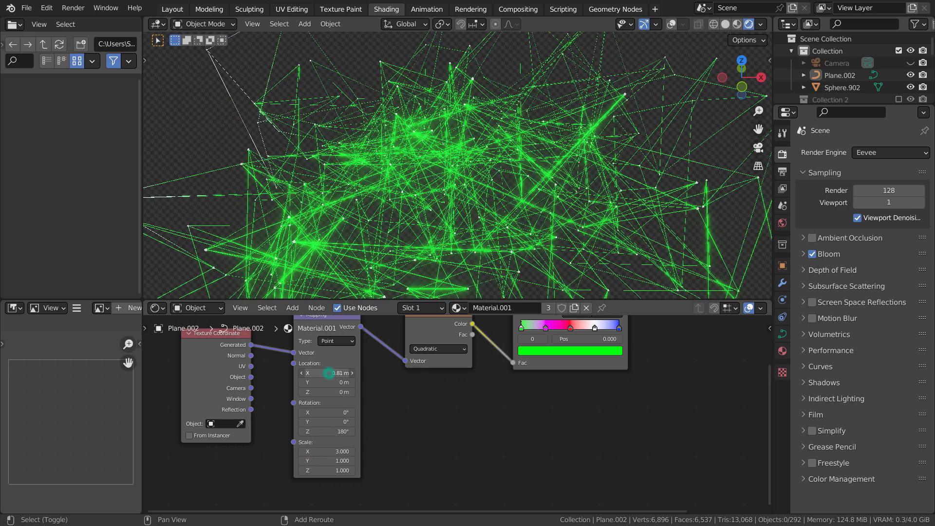
{"action": "mouse_move", "coordinate": [340, 373]}
{"action": "left_mouse_down"}
{"action": "mouse_move", "coordinate": [384, 373]}
{"action": "mouse_move", "coordinate": [342, 373]}
{"action": "left_mouse_up"}
Step: Set the Mapping node's Y and Z scale to 3
{"action": "left_click", "coordinate": [325, 461]}
{"action": "type", "text": "3"}
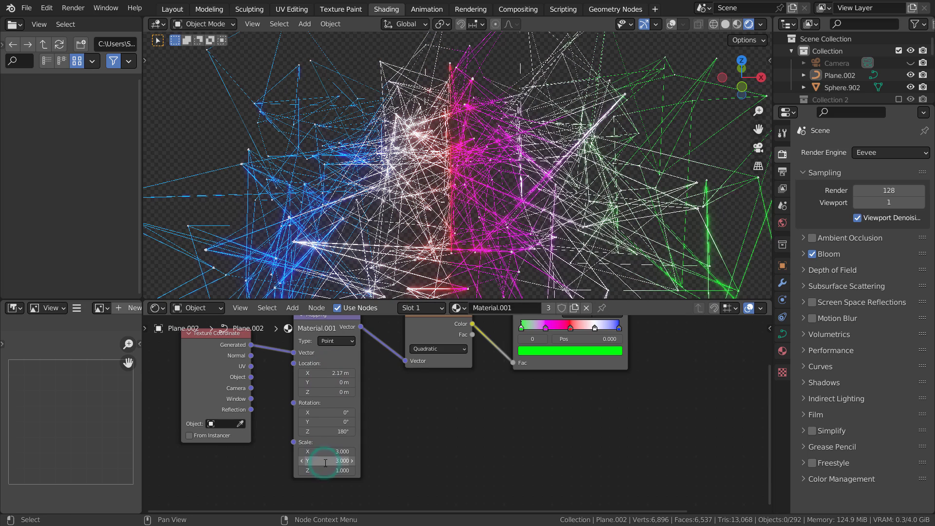
{"action": "left_click", "coordinate": [331, 470]}
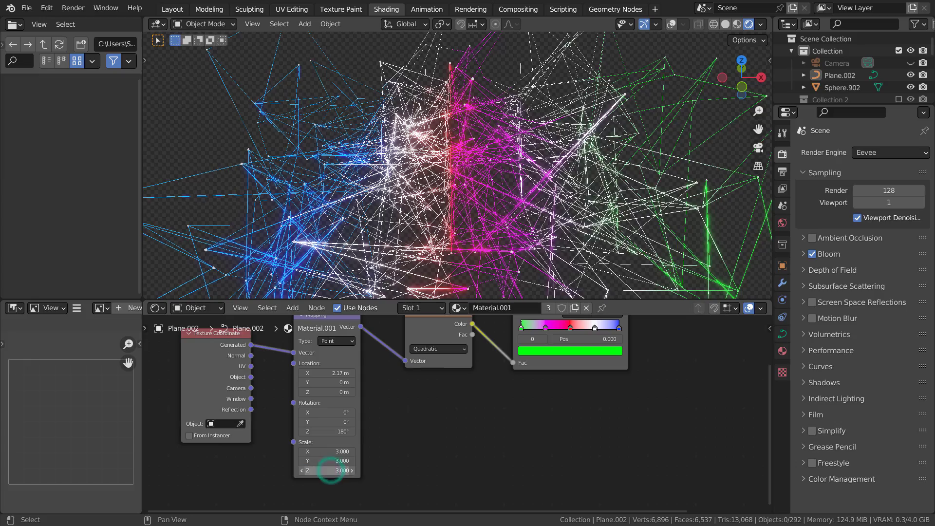
Step: Set the Gradient Texture type to Linear and inspect the network's colour transitions up close
{"action": "middle_click_drag", "start_coordinate": [468, 353], "coordinate": [415, 408]}
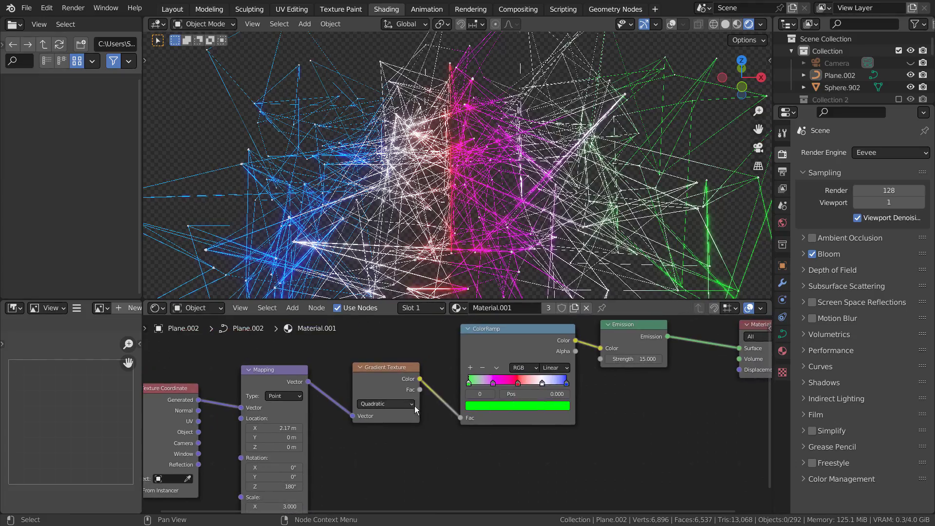
{"action": "left_click", "coordinate": [415, 406]}
{"action": "left_click", "coordinate": [408, 413]}
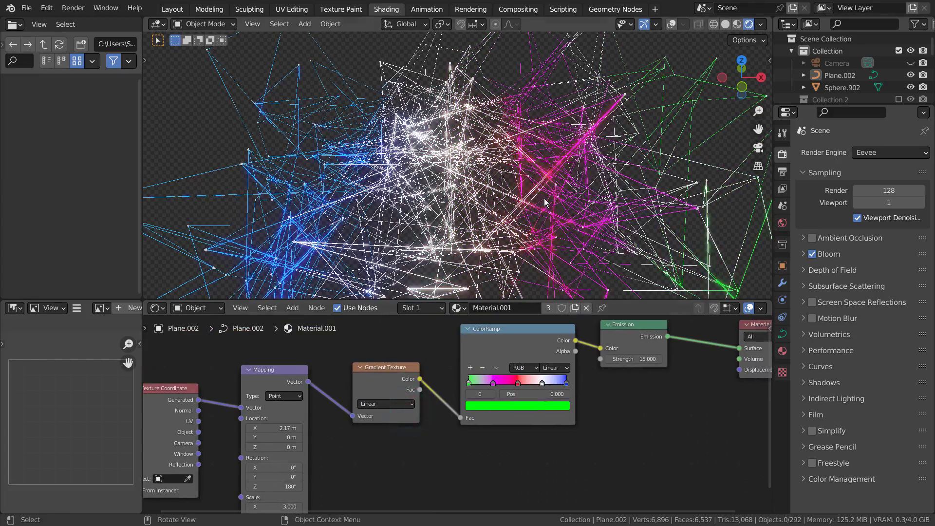
{"action": "middle_click_drag", "start_coordinate": [545, 202], "coordinate": [350, 166]}
{"action": "scroll", "coordinate": [403, 161], "scroll_direction": "up", "scroll_amount": 3}
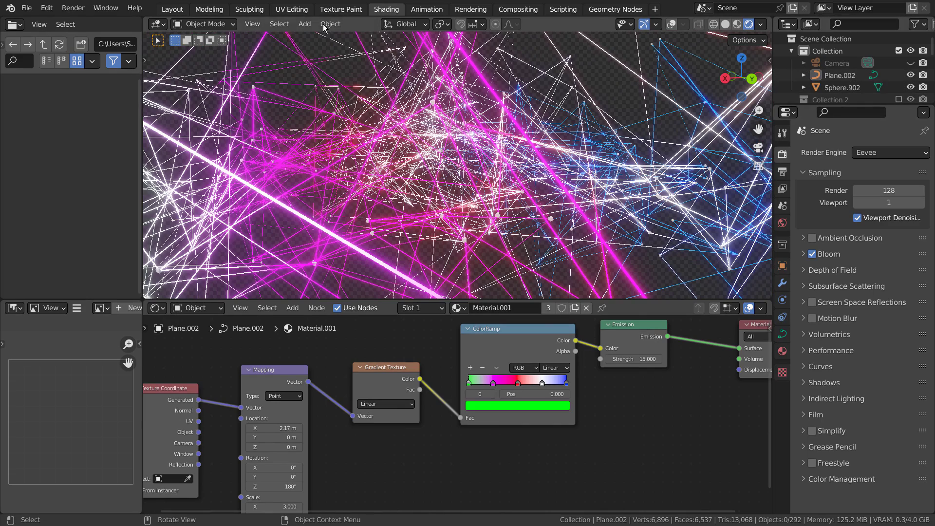
Step: Return to the Layout workspace, select Sphere.903 in Collection 4 and hide the Plane.002 curve
{"action": "left_click", "coordinate": [158, 13]}
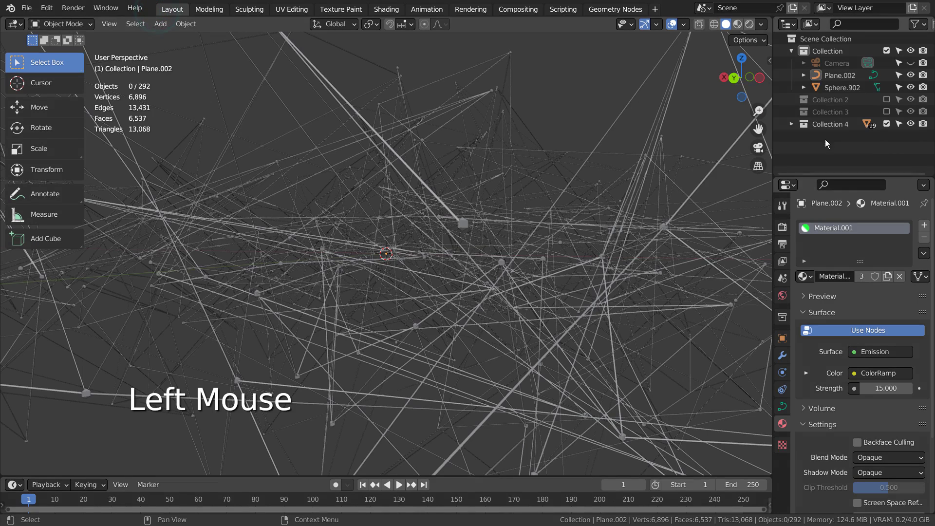
{"action": "left_click", "coordinate": [790, 124]}
{"action": "left_click", "coordinate": [842, 137]}
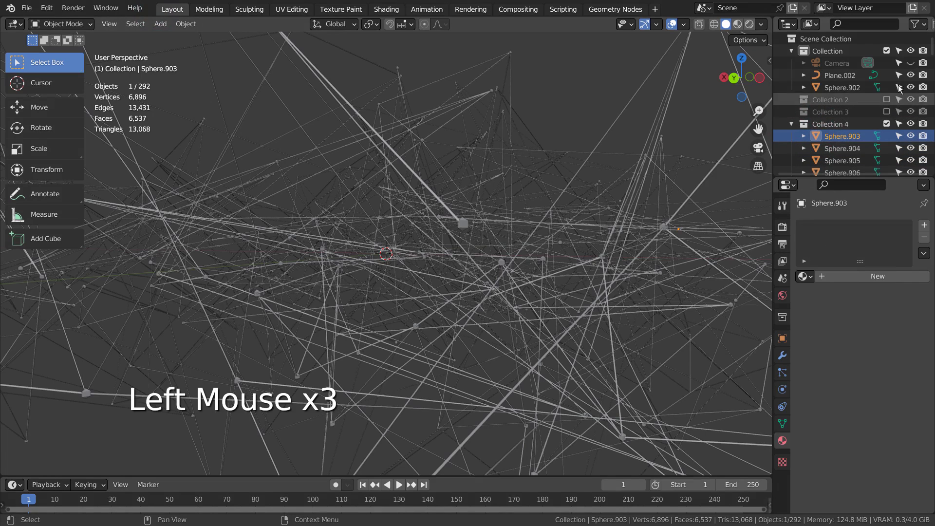
{"action": "left_click", "coordinate": [910, 75]}
{"action": "scroll", "coordinate": [569, 214], "scroll_direction": "down", "scroll_amount": 2}
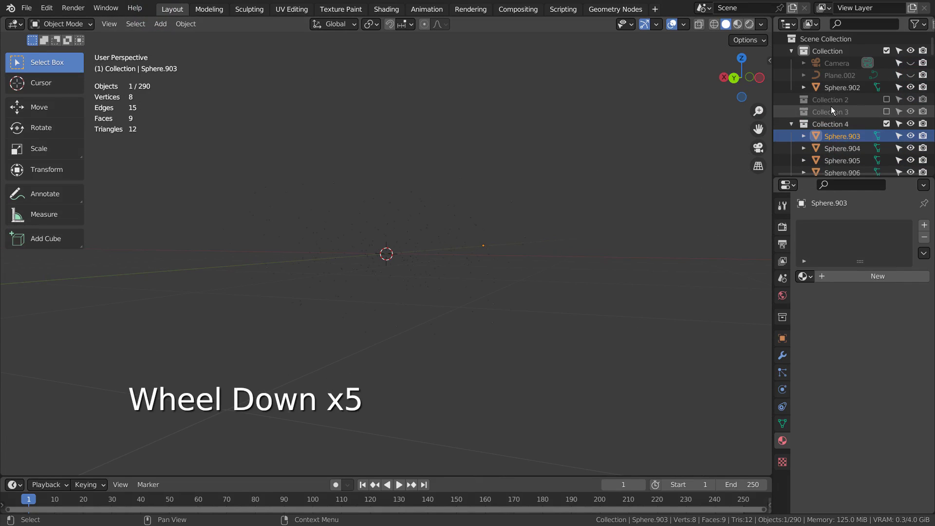
Step: Delete the Sphere.902 object from the main Collection
{"action": "left_click", "coordinate": [842, 87]}
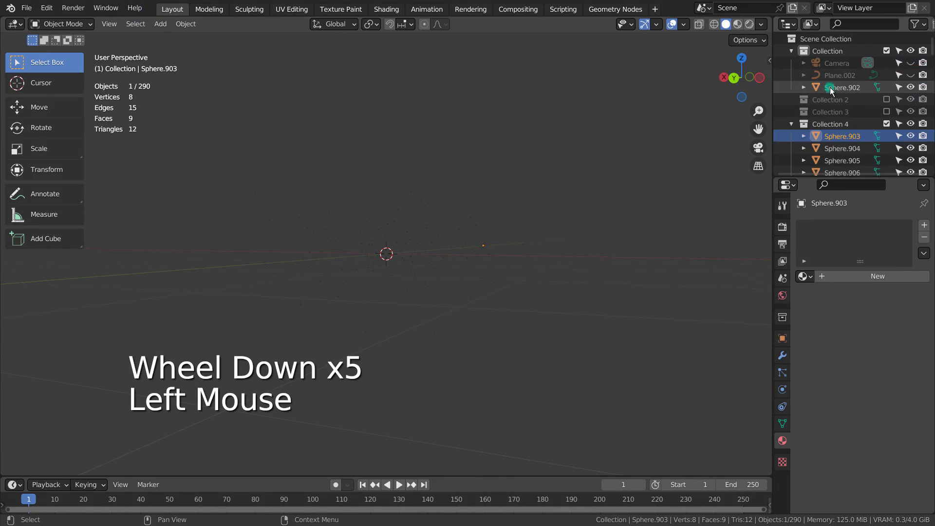
{"action": "key", "text": "x"}
{"action": "left_click", "coordinate": [624, 199]}
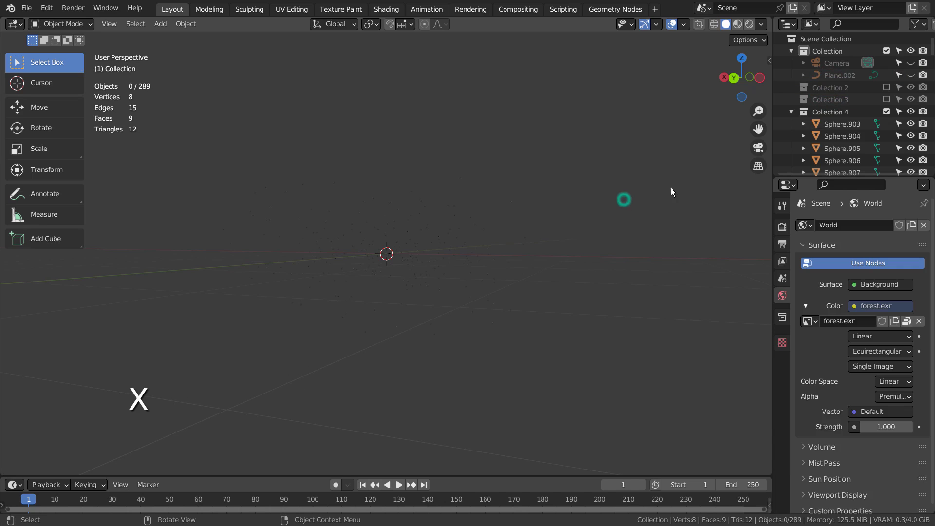
Step: Assign the existing Material.001 to Sphere.903
{"action": "left_click", "coordinate": [844, 125]}
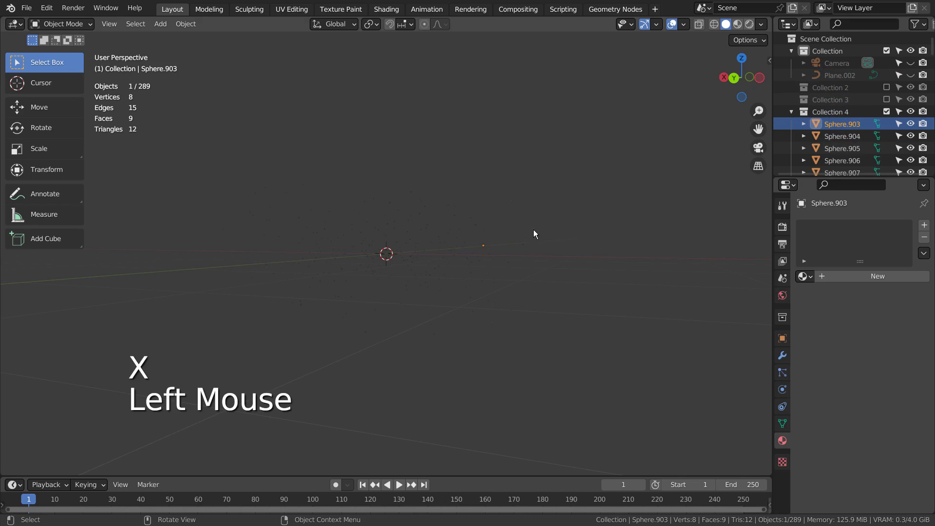
{"action": "left_click", "coordinate": [804, 276]}
{"action": "left_click", "coordinate": [790, 305]}
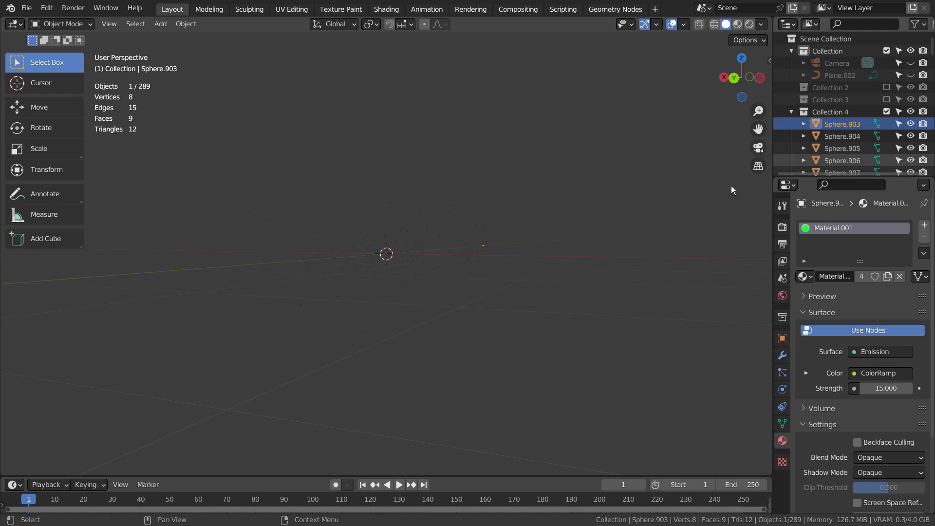
Step: Copy Material.001 from Sphere.903 to all the other point spheres
{"action": "key", "text": "ctrl+a"}
{"action": "key", "text": "a"}
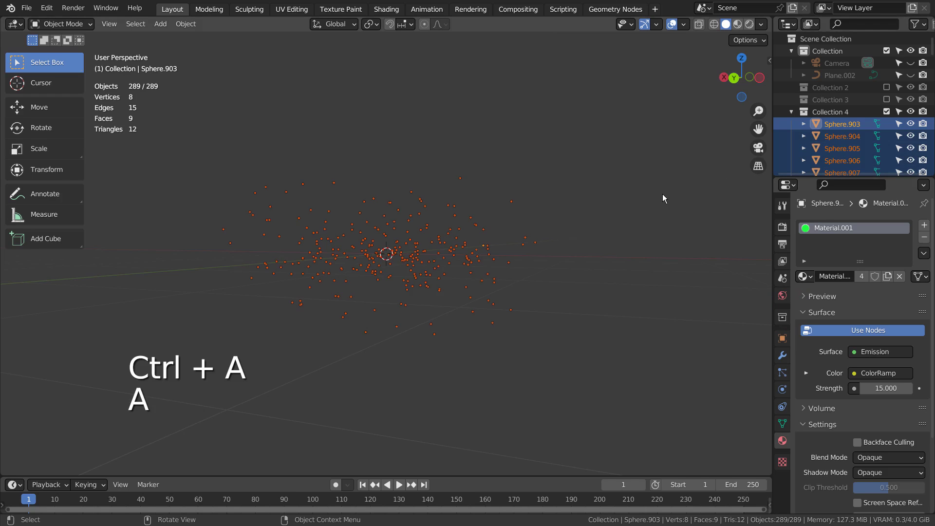
{"action": "left_click", "coordinate": [923, 253]}
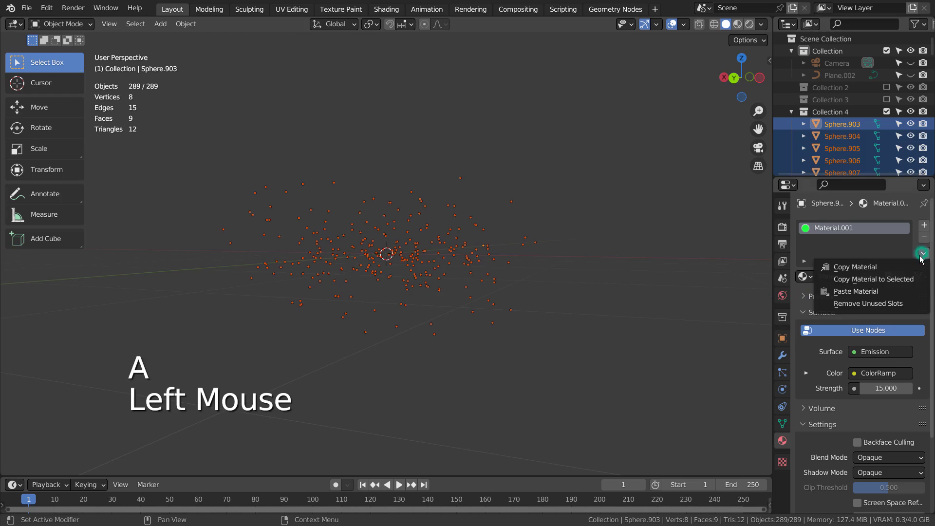
{"action": "left_click", "coordinate": [871, 278]}
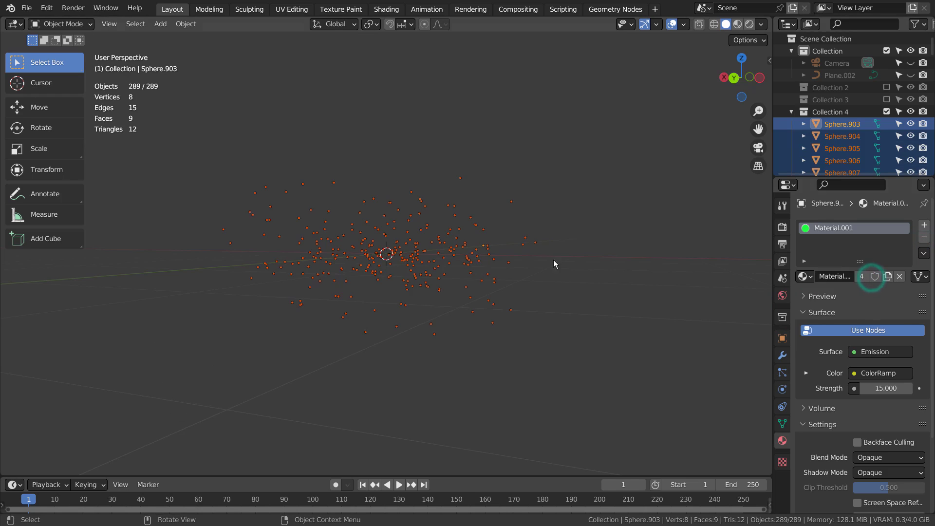
{"action": "left_click", "coordinate": [447, 263]}
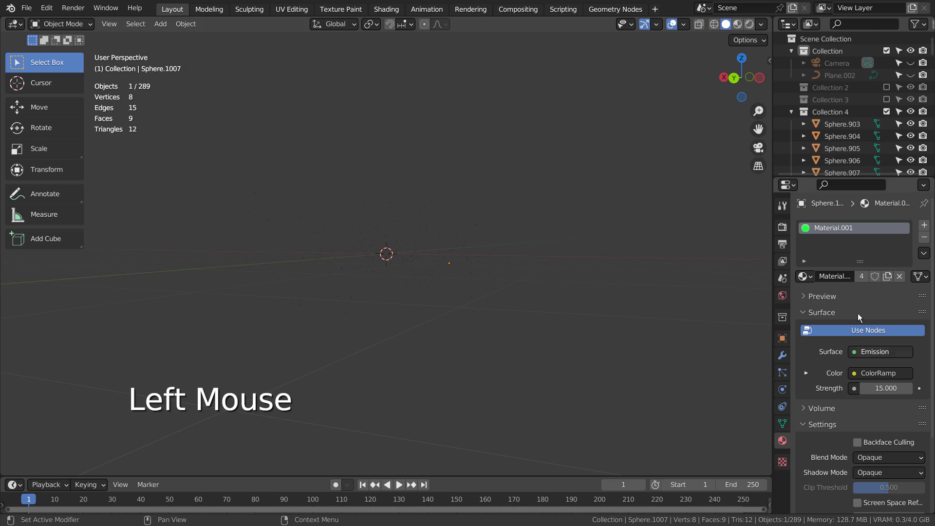
Step: Switch the viewport to Rendered shading and inspect the glowing point spheres up close
{"action": "left_click", "coordinate": [749, 23]}
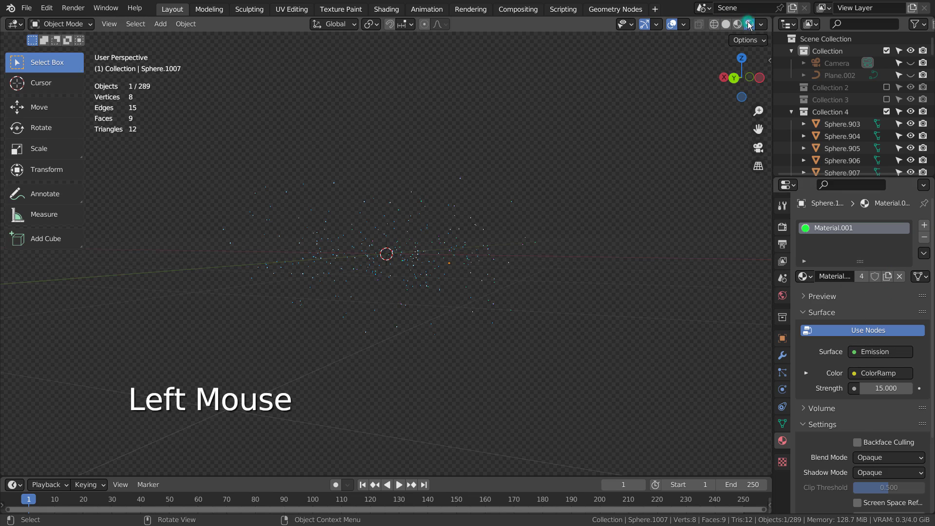
{"action": "left_click", "coordinate": [622, 125]}
{"action": "scroll", "coordinate": [558, 213], "scroll_direction": "up", "scroll_amount": 4}
{"action": "scroll", "coordinate": [558, 213], "scroll_direction": "up", "scroll_amount": 3}
{"action": "middle_click_drag", "start_coordinate": [559, 213], "coordinate": [574, 251]}
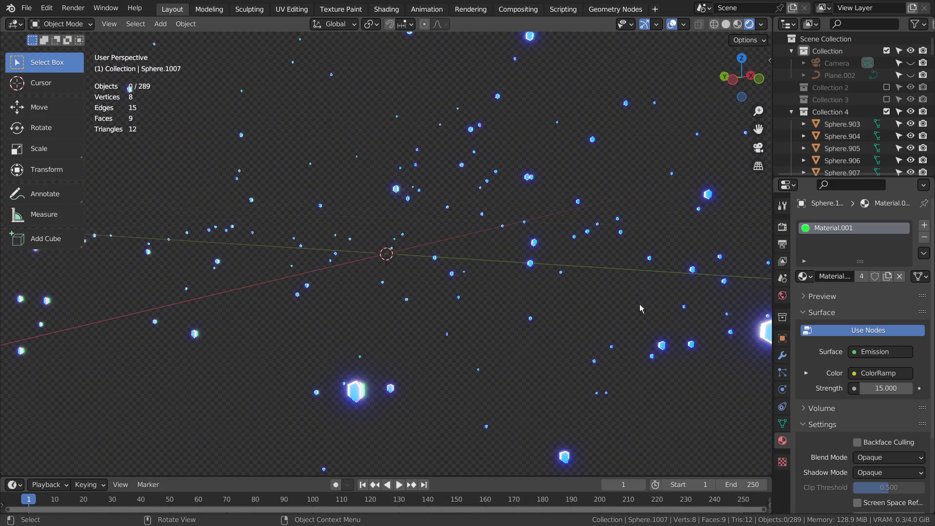
Step: Unhide the Plane.002 curve and view it together with the point spheres
{"action": "left_click", "coordinate": [910, 75]}
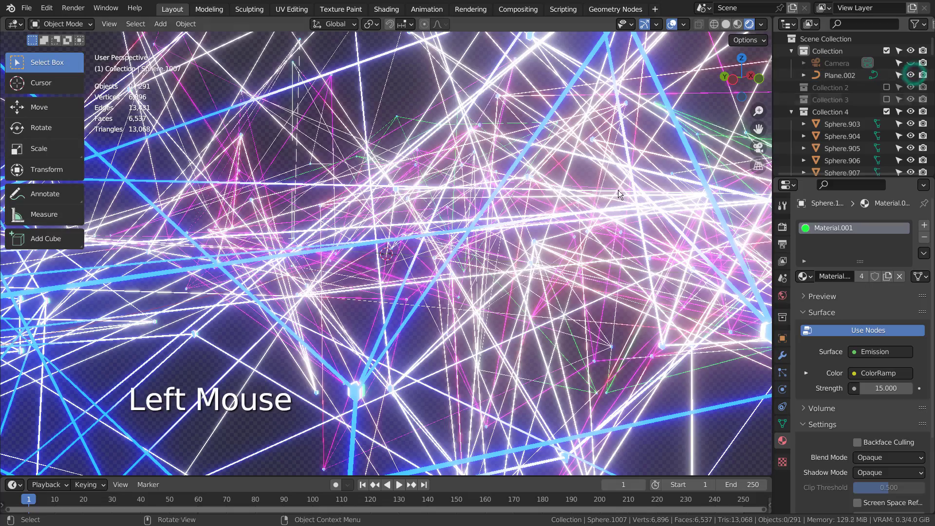
{"action": "scroll", "coordinate": [409, 92], "scroll_direction": "down", "scroll_amount": 5}
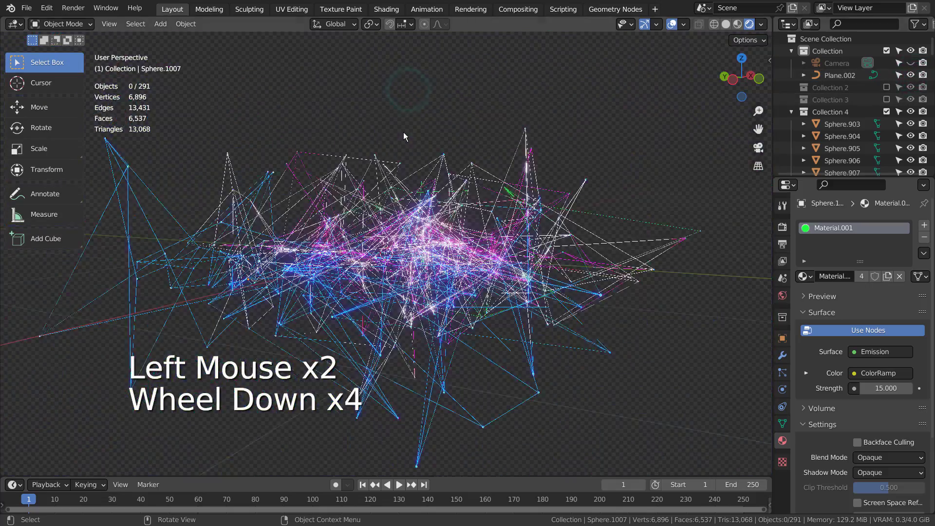
{"action": "middle_click_drag", "start_coordinate": [396, 163], "coordinate": [373, 317]}
{"action": "scroll", "coordinate": [402, 224], "scroll_direction": "up", "scroll_amount": 4}
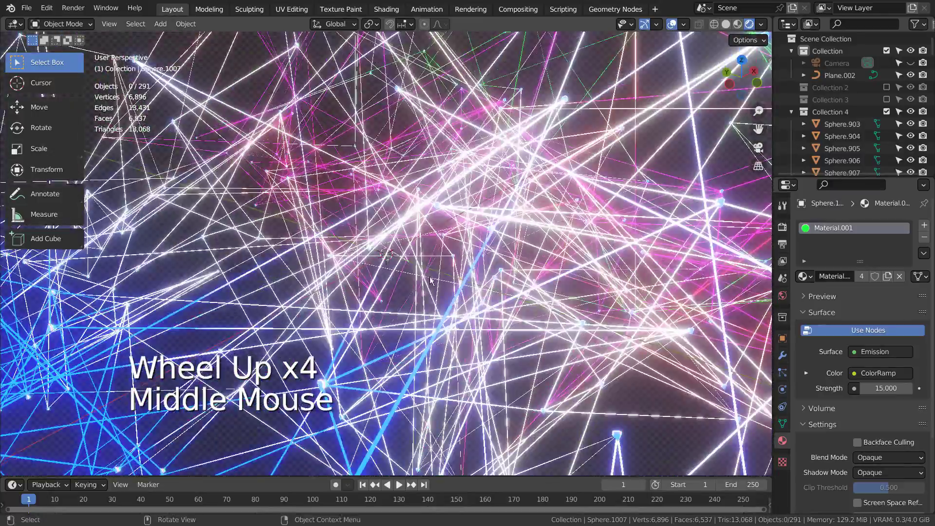
Step: Set the bevel depth of the Plane.002 curve to 0.0001 m
{"action": "left_click", "coordinate": [487, 223]}
{"action": "left_click", "coordinate": [782, 406]}
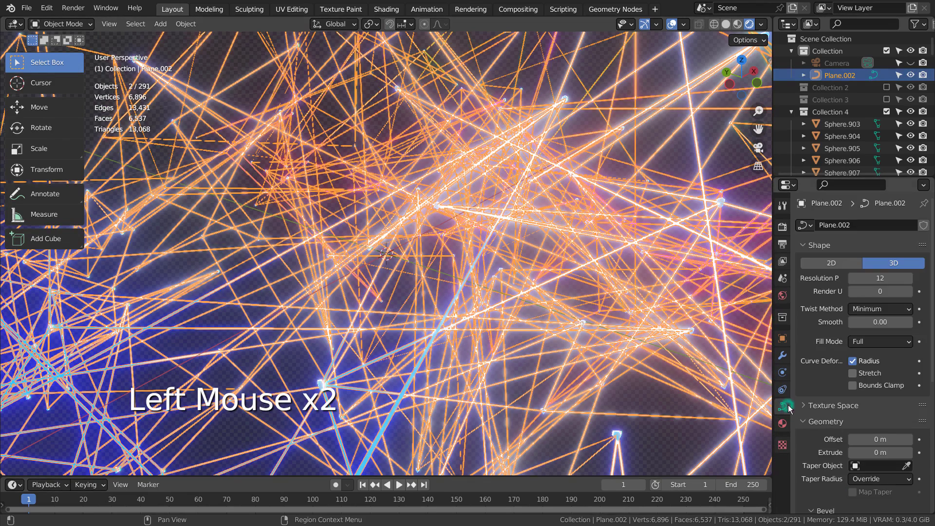
{"action": "scroll", "coordinate": [871, 417], "scroll_direction": "down", "scroll_amount": 4}
{"action": "left_click", "coordinate": [876, 388]}
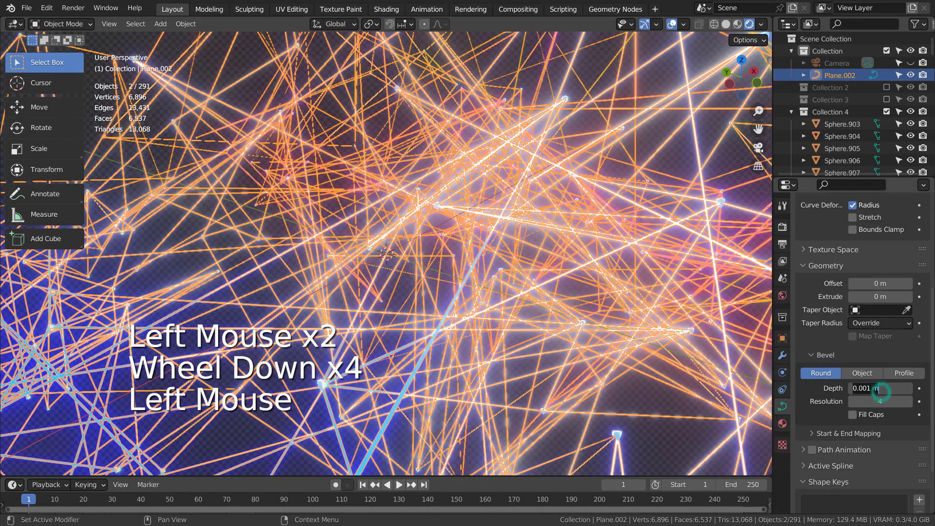
{"action": "type", "text": "0"}
{"action": "left_click", "coordinate": [880, 404]}
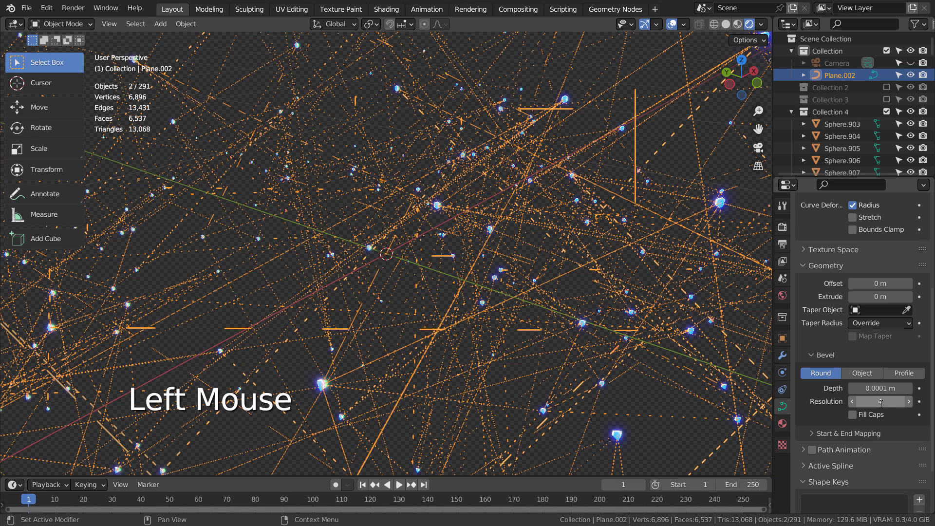
{"action": "left_click", "coordinate": [354, 271]}
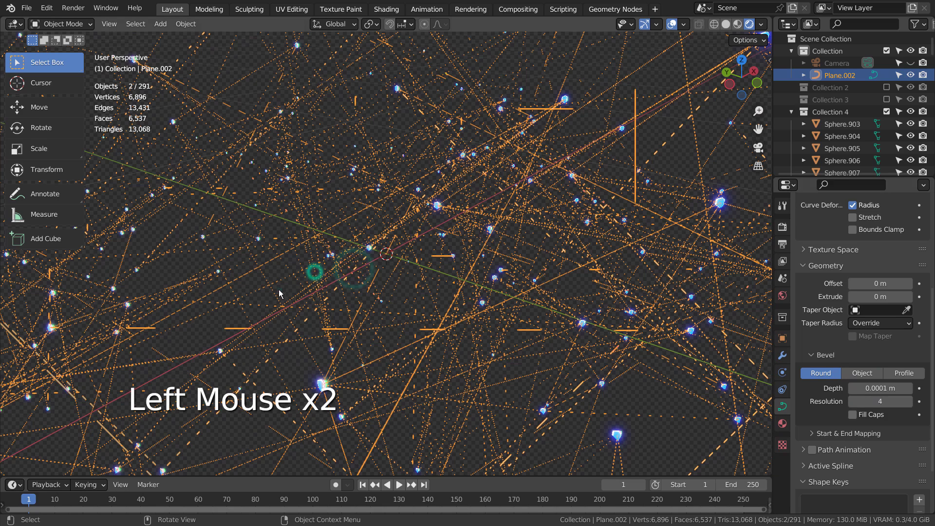
Step: Change the Plane.002 curve's bevel depth to 0.0005 m and deselect it to check the line thickness
{"action": "left_click", "coordinate": [888, 388]}
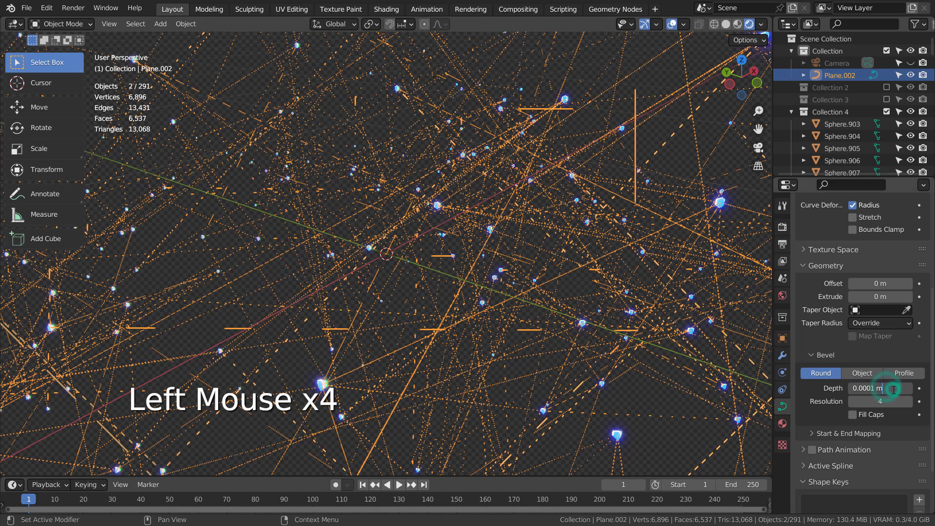
{"action": "key", "text": "BackSpace"}
{"action": "key", "text": "BackSpace"}
{"action": "type", "text": "05"}
{"action": "key", "text": "Return"}
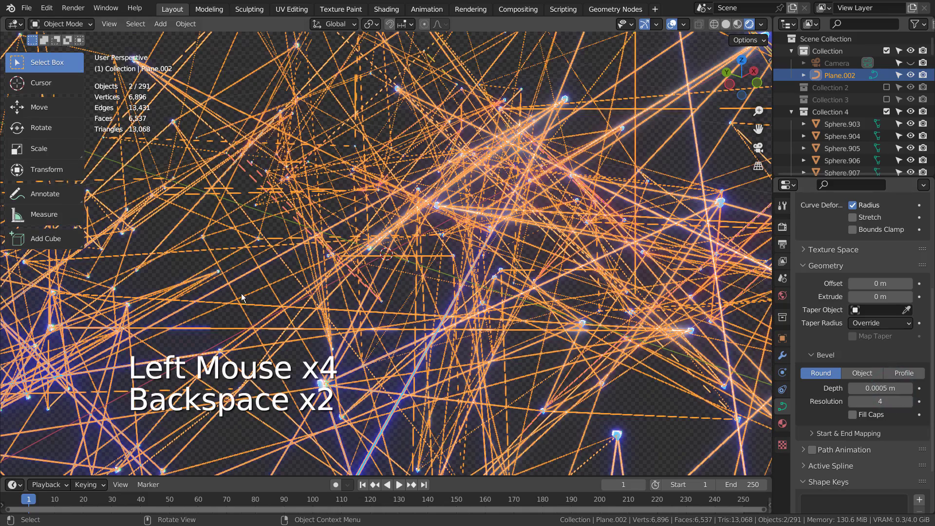
{"action": "left_click", "coordinate": [164, 270]}
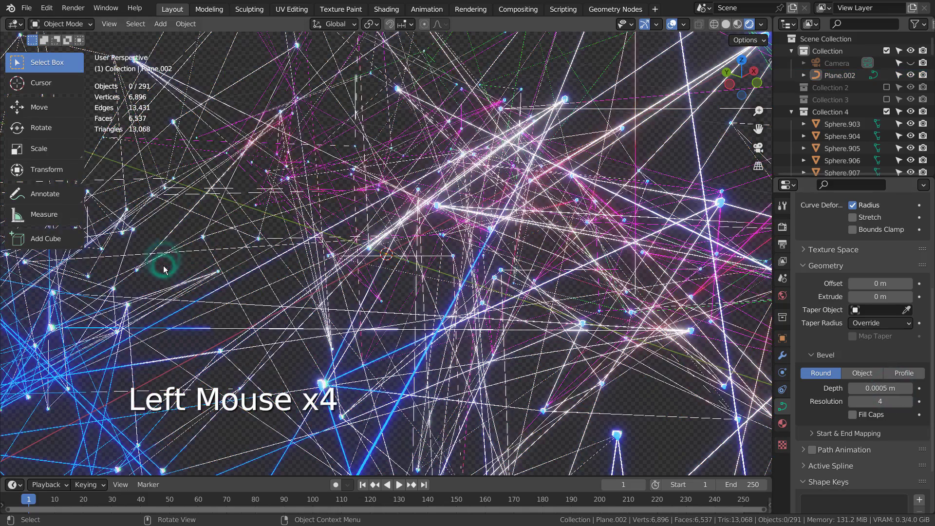
{"action": "middle_click_drag", "start_coordinate": [211, 267], "coordinate": [77, 243]}
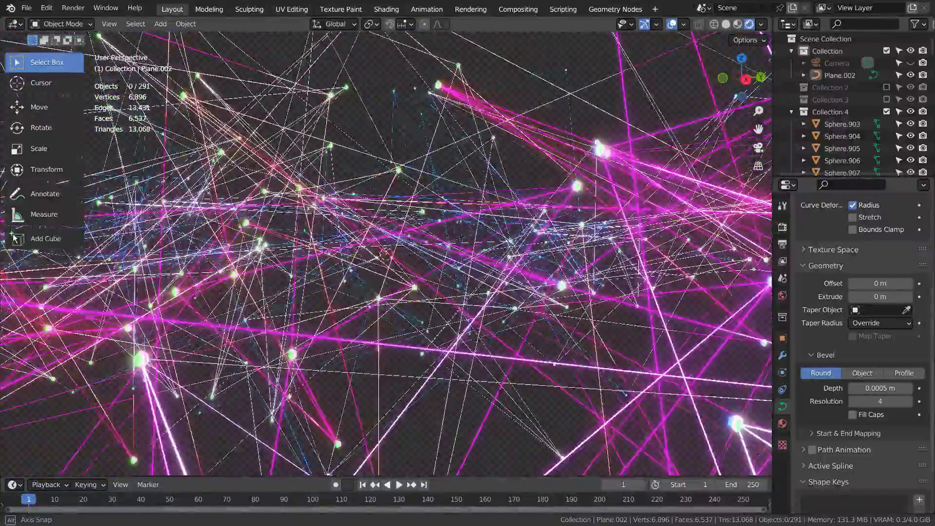
{"action": "middle_click_drag", "start_coordinate": [14, 239], "coordinate": [14, 238]}
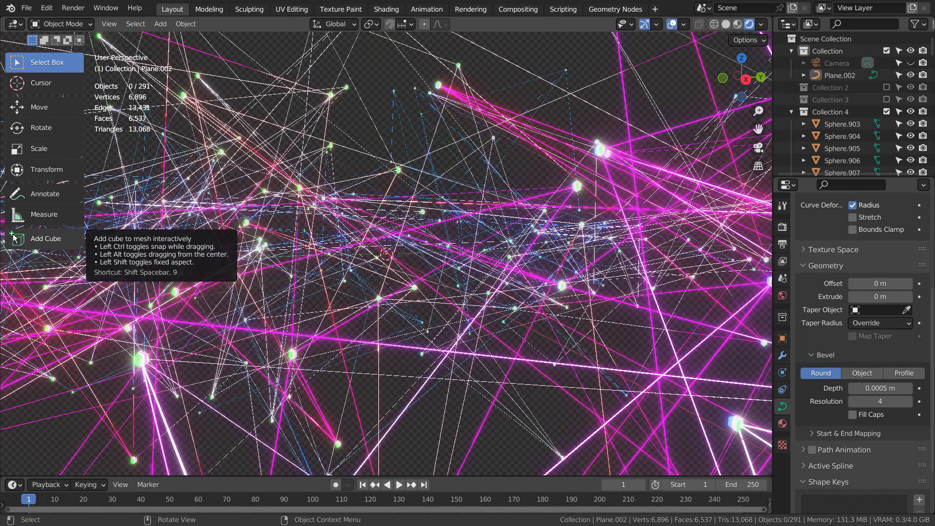